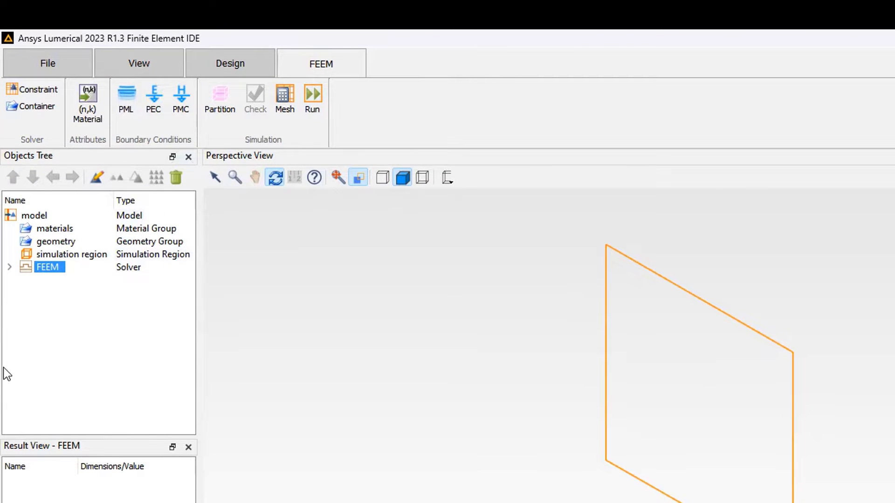
- Review the materials, geometry, simulation region and FEEM solver entries of the new model in the objects tree
{"action": "left_click", "coordinate": [58, 229]}
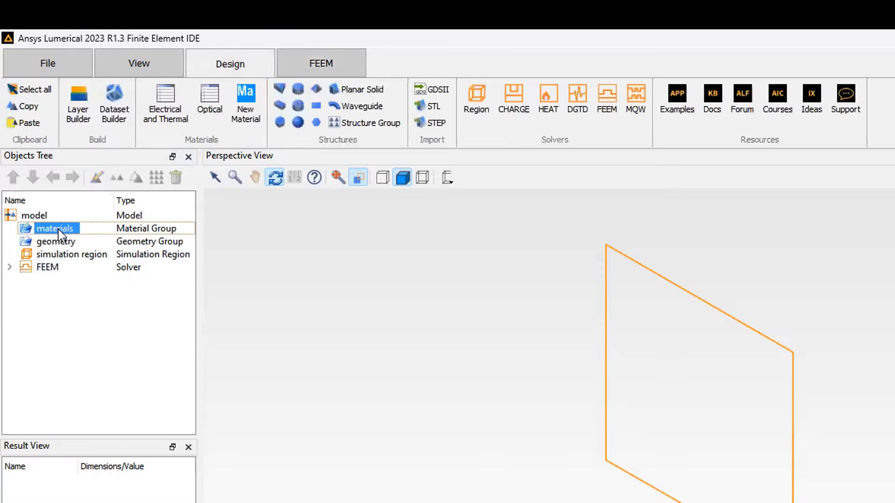
{"action": "left_click", "coordinate": [54, 241]}
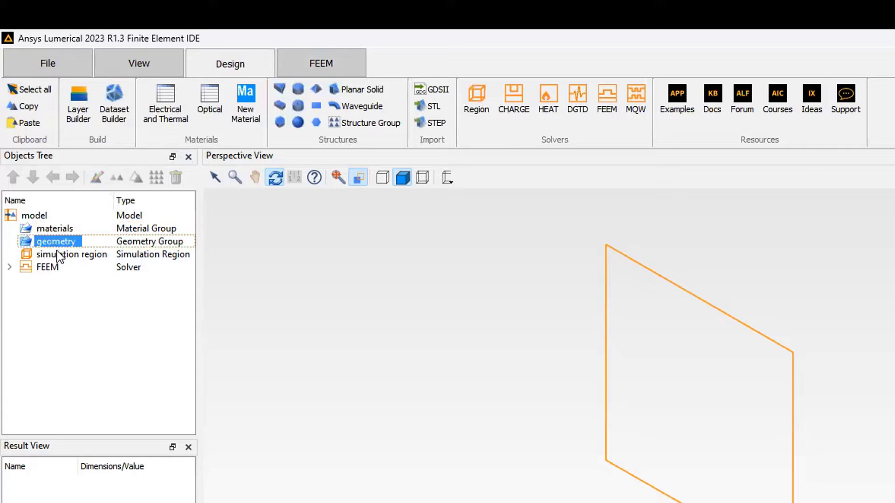
{"action": "left_click", "coordinate": [58, 255]}
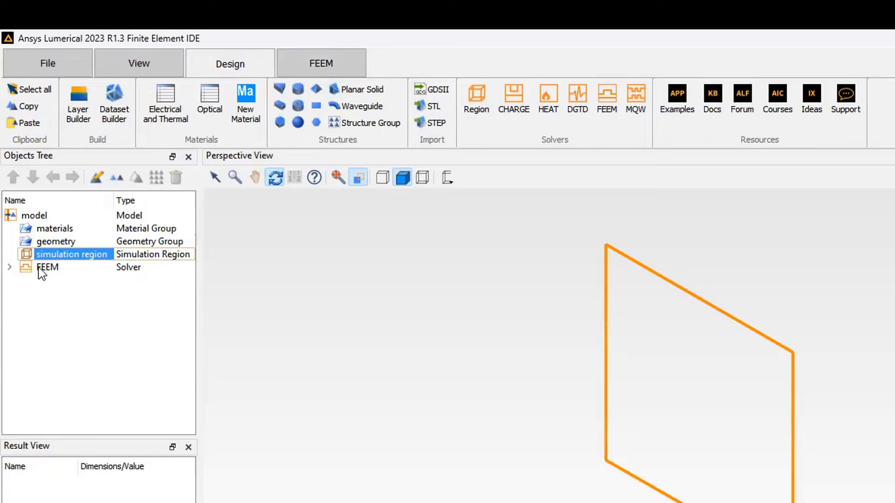
{"action": "left_click", "coordinate": [46, 267]}
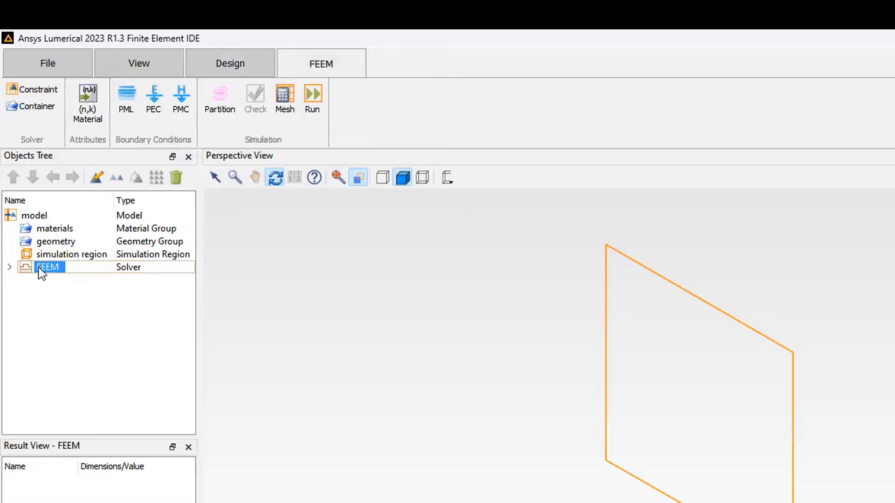
{"action": "left_click", "coordinate": [45, 231]}
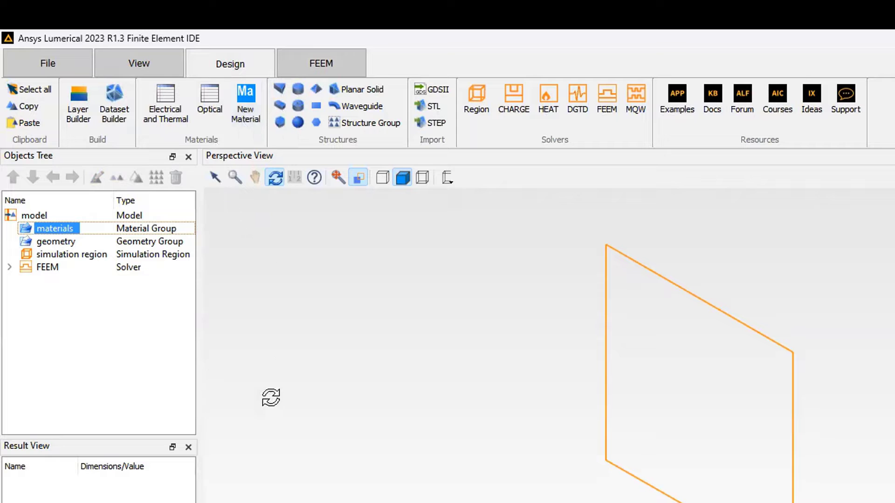
{"action": "left_click", "coordinate": [373, 390]}
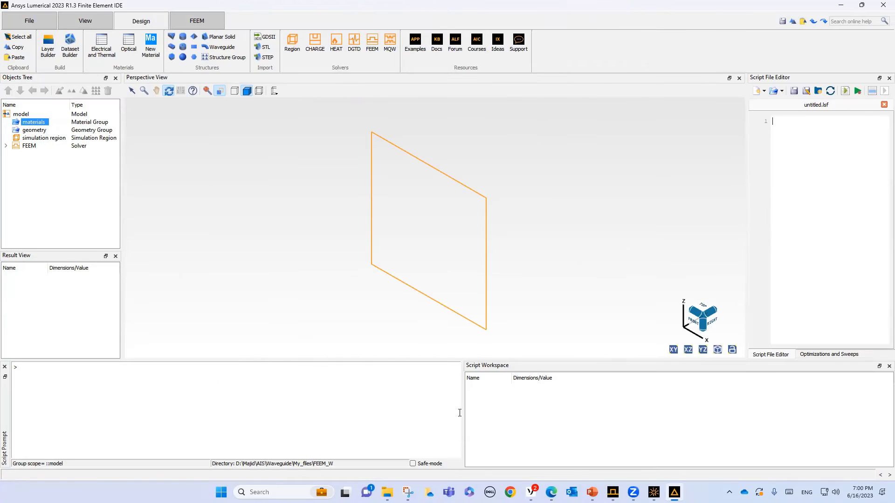
- Switch to the Waveguide.lms project in Lumerical MODE and examine its substrate, clad, waveguide, FDE and mesh objects
{"action": "mouse_move", "coordinate": [613, 492]}
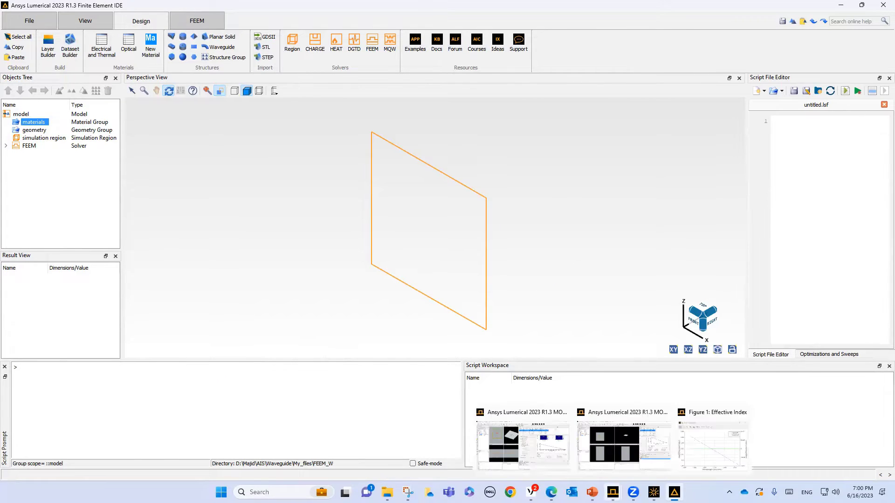
{"action": "left_click", "coordinate": [610, 447]}
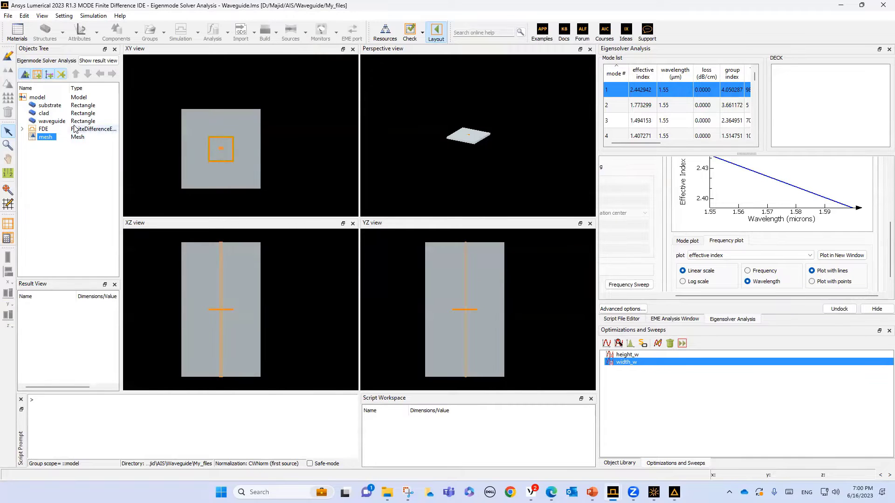
{"action": "left_click", "coordinate": [51, 105]}
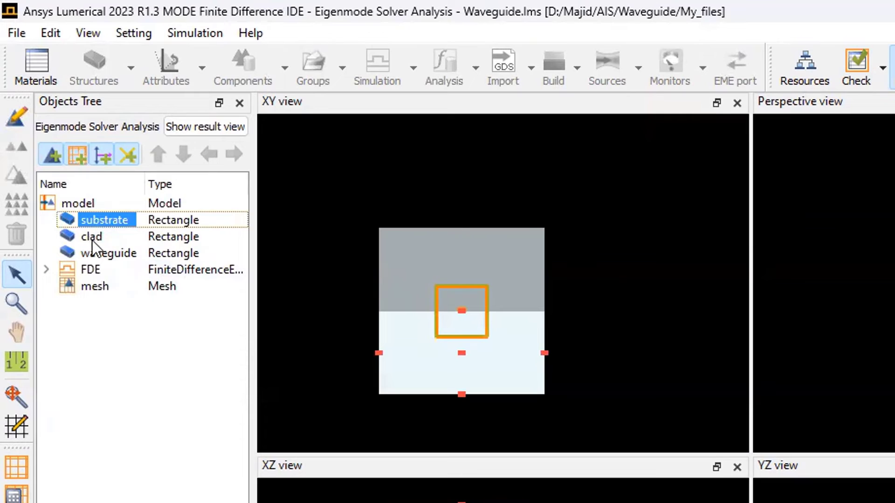
{"action": "left_click", "coordinate": [91, 238]}
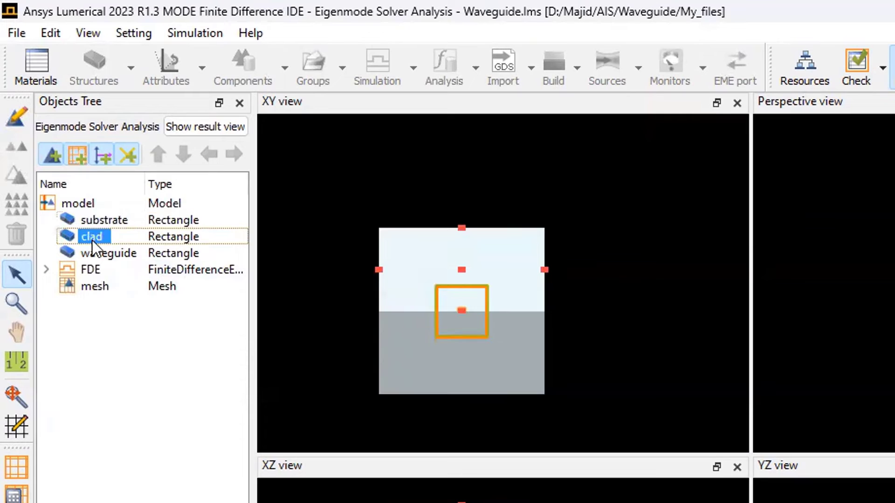
{"action": "left_click", "coordinate": [100, 254]}
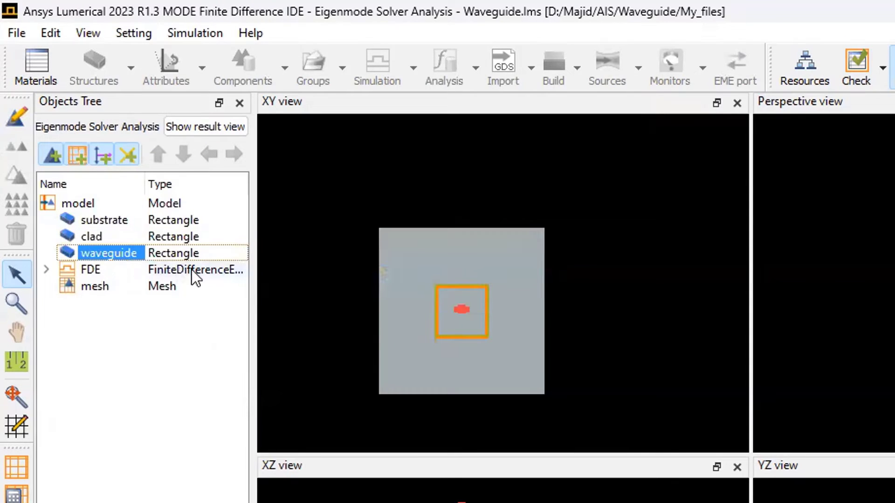
{"action": "left_click", "coordinate": [84, 272]}
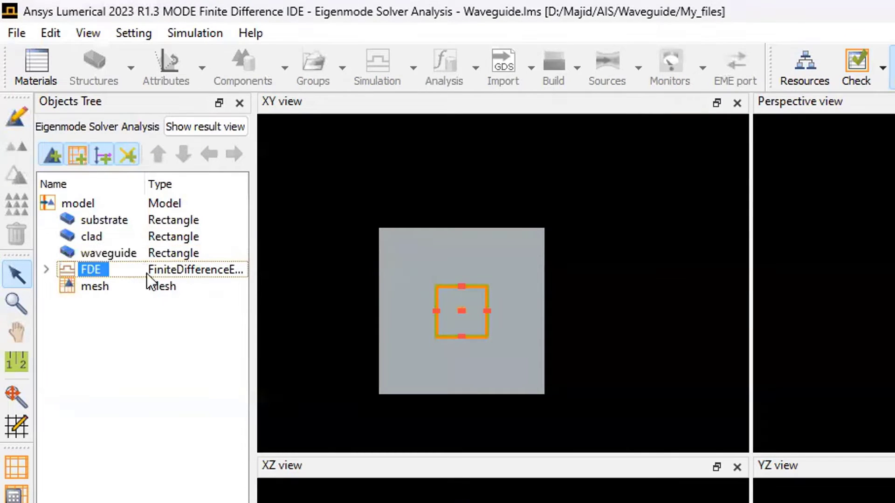
{"action": "left_click", "coordinate": [85, 285]}
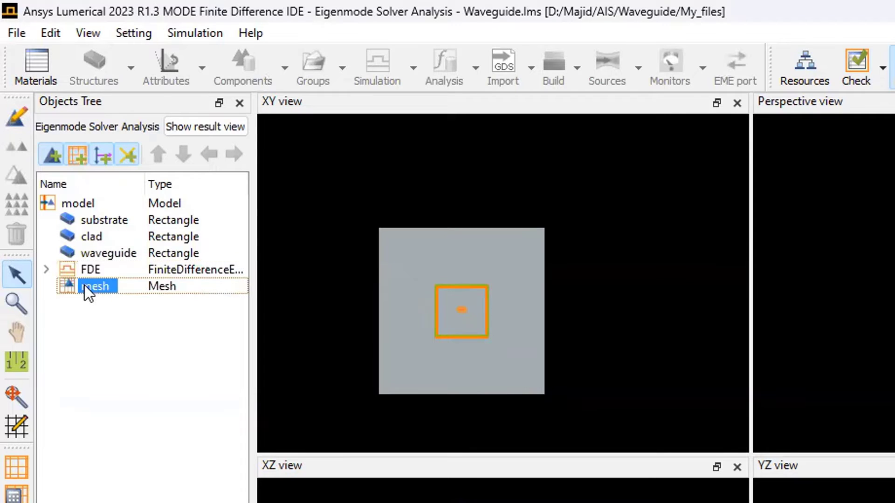
{"action": "scroll", "coordinate": [449, 314], "scroll_direction": "up", "scroll_amount": 5}
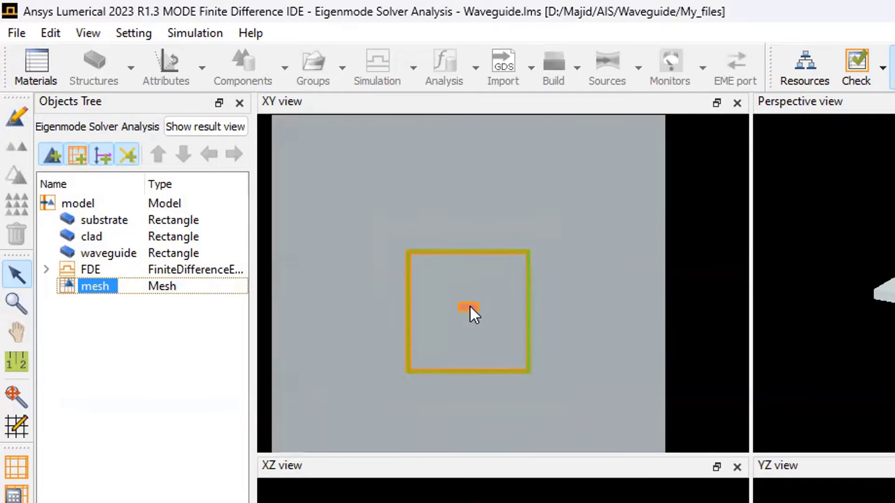
{"action": "scroll", "coordinate": [472, 309], "scroll_direction": "up", "scroll_amount": 3}
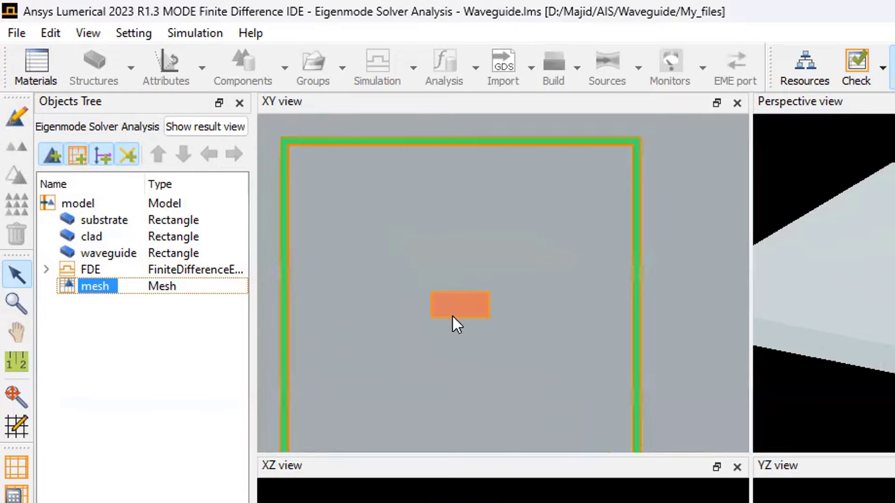
{"action": "scroll", "coordinate": [462, 312], "scroll_direction": "down", "scroll_amount": 4}
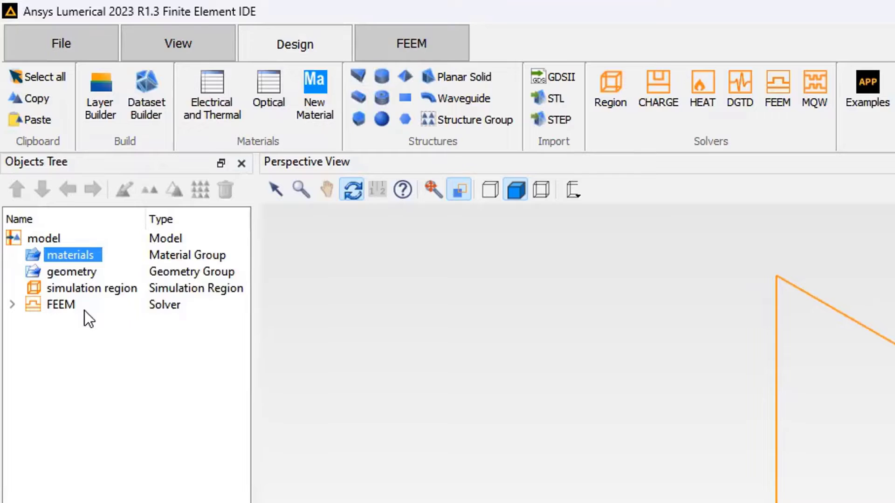
- Back in the Finite Element IDE, plot the index fit of Si (Silicon) - Palik from the optical material database, then close it without changes
{"action": "left_click", "coordinate": [268, 85]}
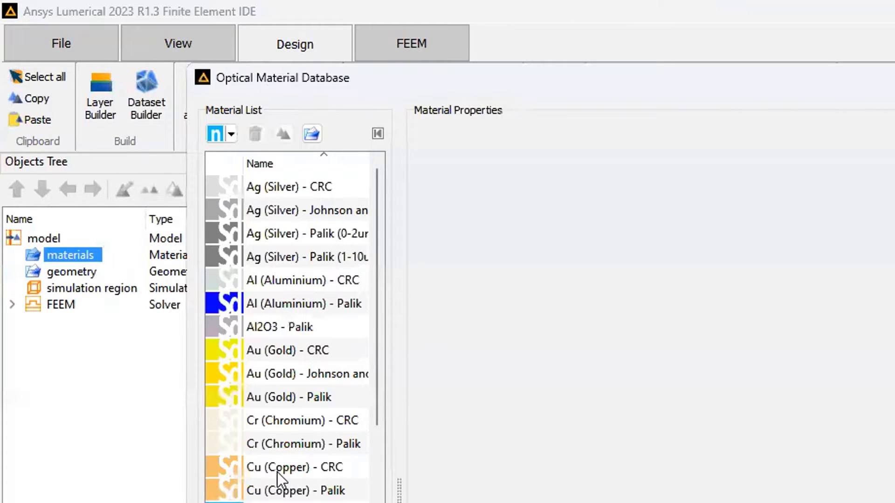
{"action": "scroll", "coordinate": [278, 472], "scroll_direction": "down", "scroll_amount": 3}
{"action": "scroll", "coordinate": [278, 471], "scroll_direction": "down", "scroll_amount": 2}
{"action": "scroll", "coordinate": [278, 471], "scroll_direction": "down", "scroll_amount": 3}
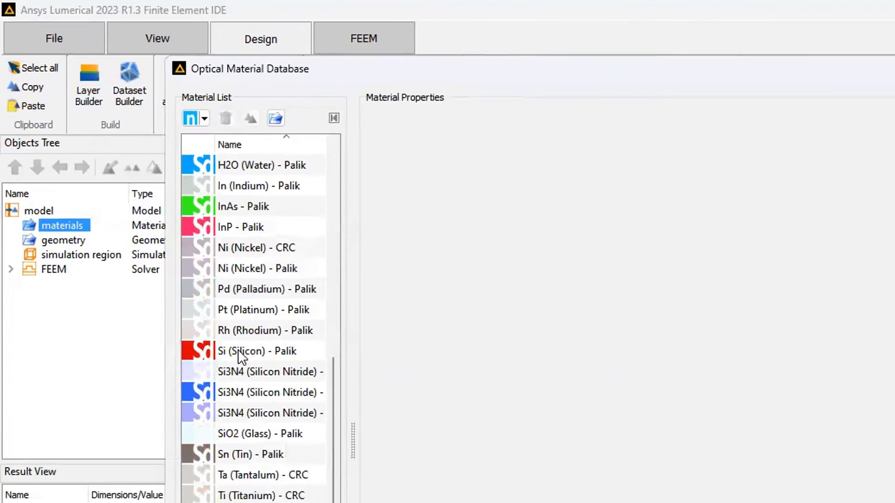
{"action": "left_click", "coordinate": [272, 400]}
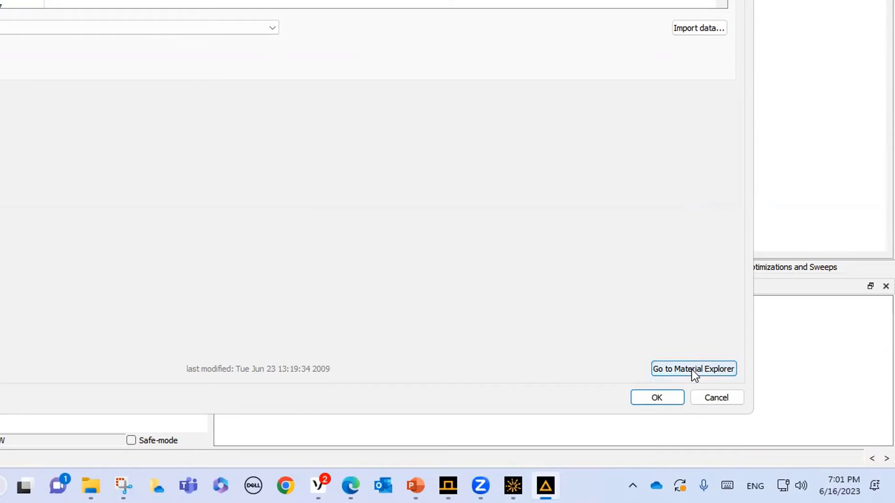
{"action": "left_click", "coordinate": [693, 370]}
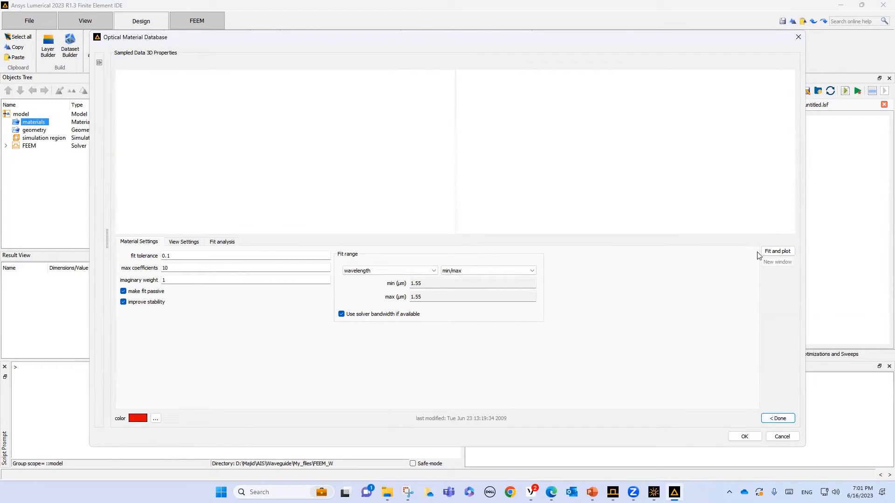
{"action": "left_click", "coordinate": [769, 254]}
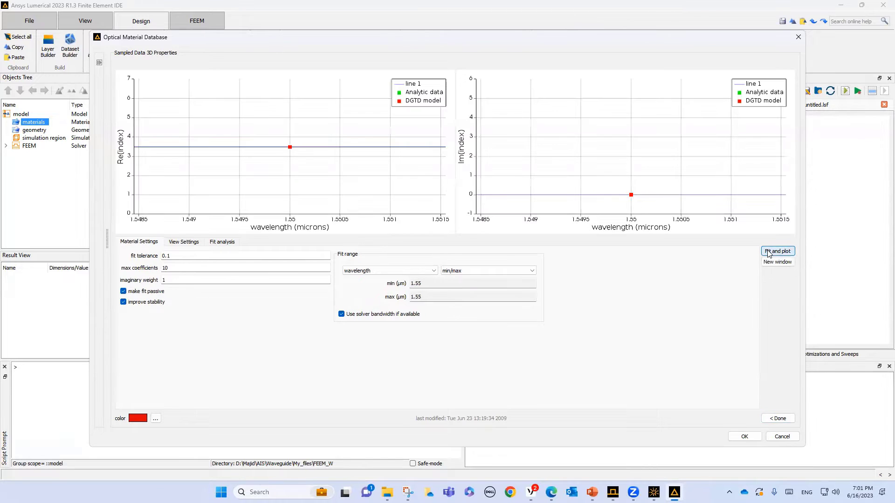
{"action": "mouse_move", "coordinate": [169, 148]}
{"action": "left_click", "coordinate": [773, 436]}
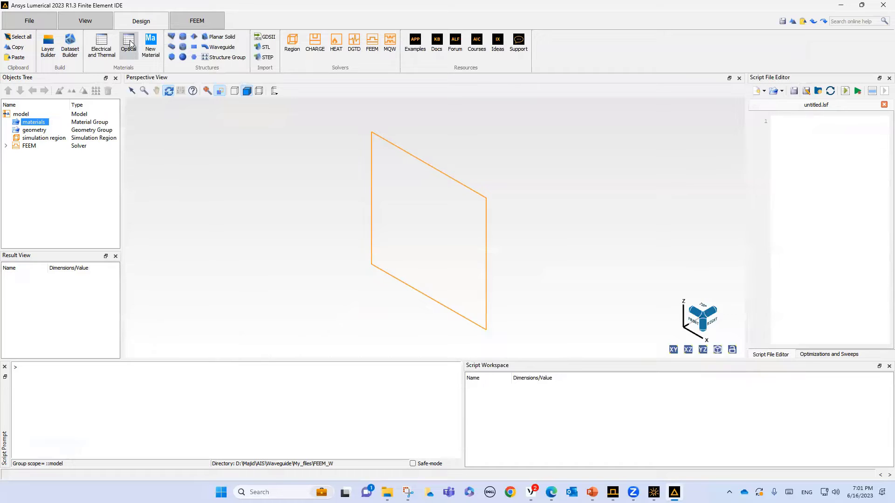
- Create Si (Silicon) - Palik from the optical material database as a new material in the current project
{"action": "left_click", "coordinate": [130, 41]}
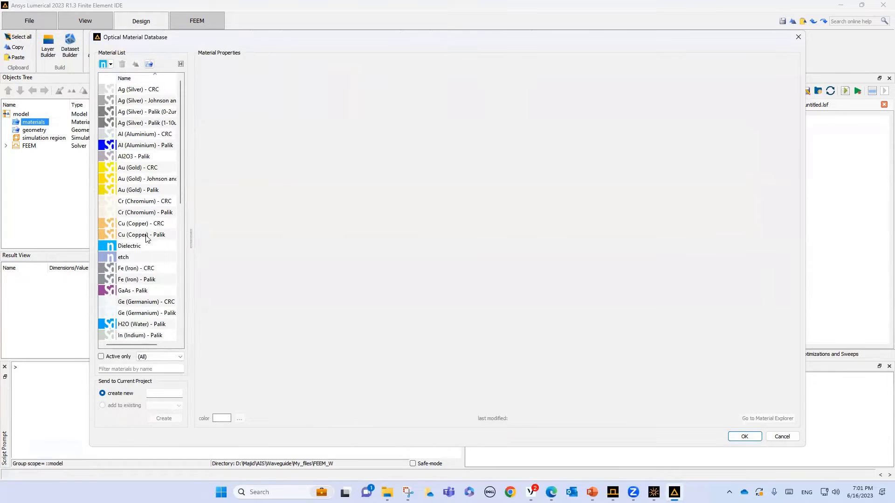
{"action": "scroll", "coordinate": [127, 228], "scroll_direction": "down", "scroll_amount": 2}
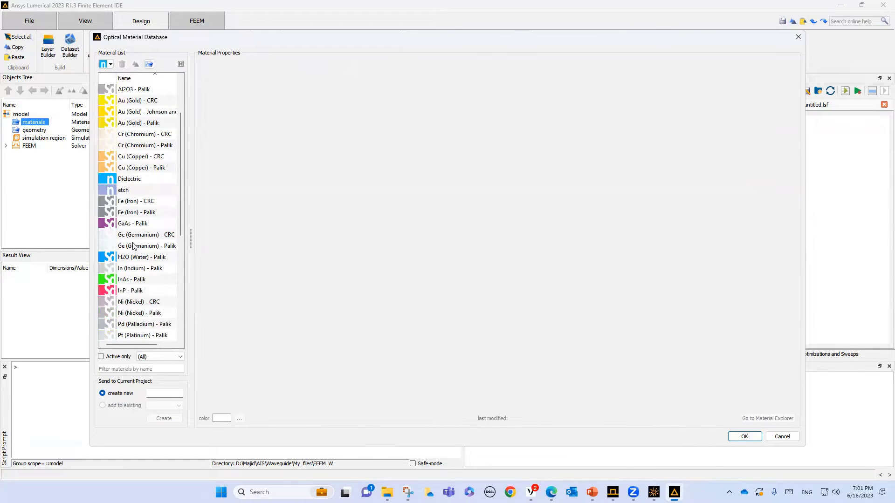
{"action": "scroll", "coordinate": [136, 245], "scroll_direction": "down", "scroll_amount": 2}
{"action": "scroll", "coordinate": [137, 256], "scroll_direction": "down", "scroll_amount": 3}
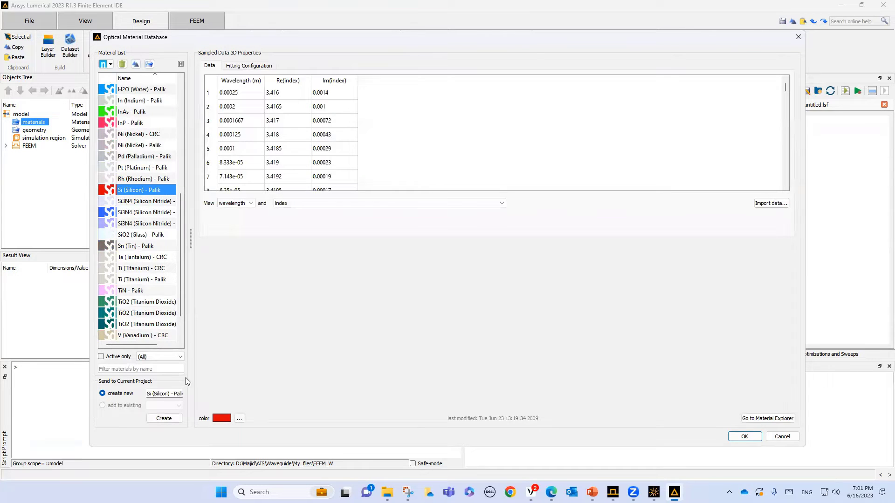
{"action": "left_click", "coordinate": [164, 418]}
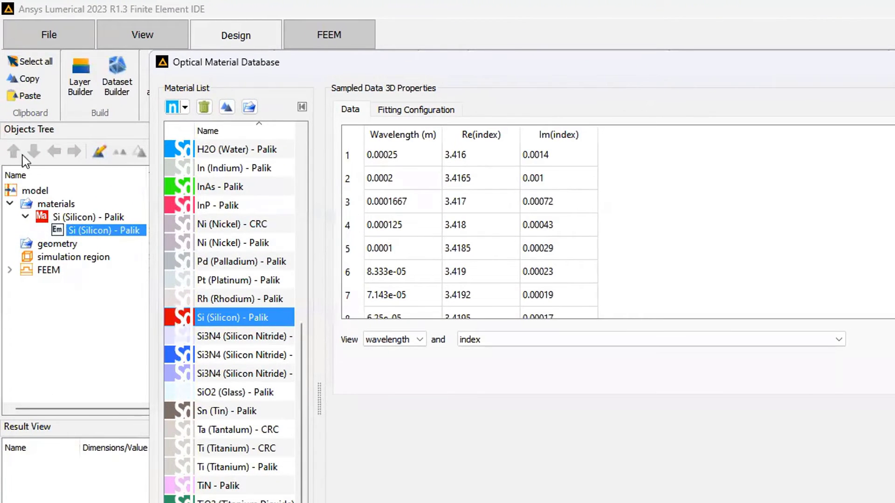
- Create SiO2 (Glass) - Palik as a new project material and collapse both material entries in the objects tree
{"action": "left_click", "coordinate": [225, 394]}
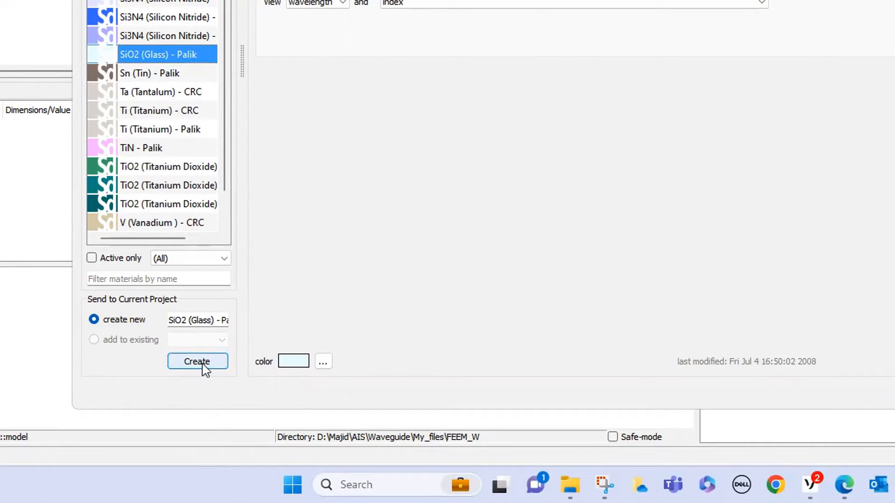
{"action": "left_click", "coordinate": [197, 361]}
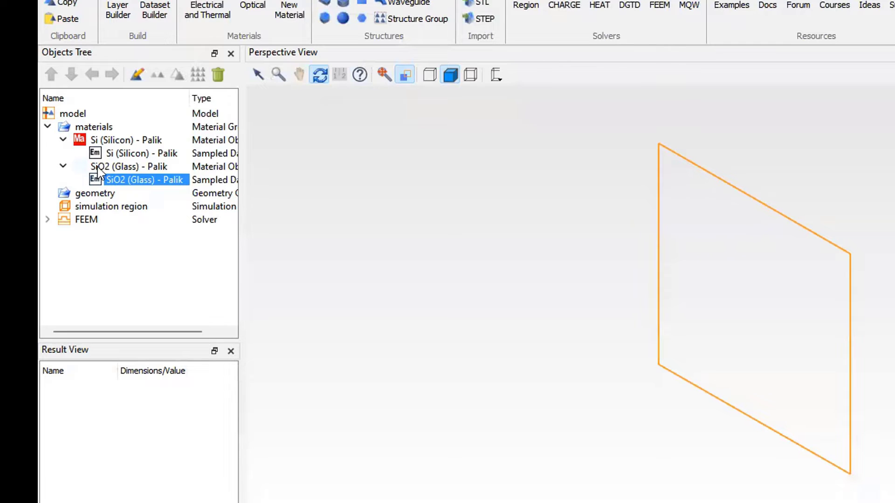
{"action": "left_click", "coordinate": [63, 140]}
{"action": "left_click", "coordinate": [63, 153]}
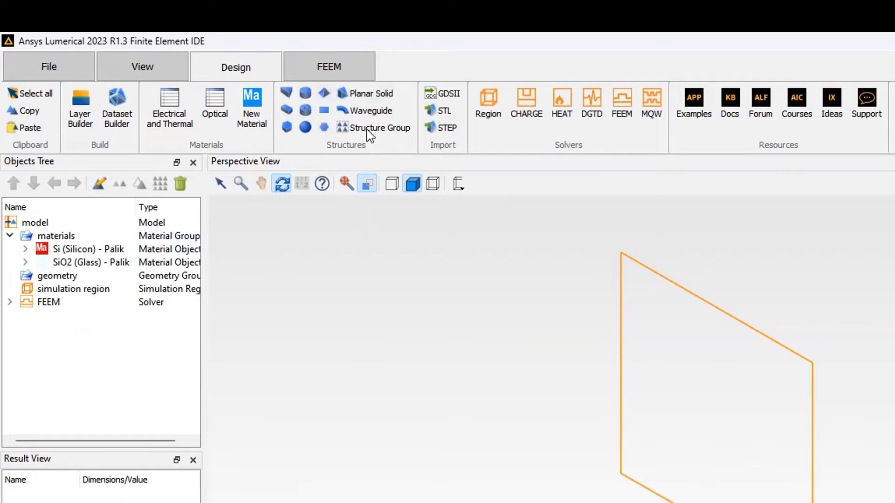
- Add a rectangle structure to the geometry group and rename it substrate
{"action": "left_click", "coordinate": [288, 111]}
{"action": "left_click", "coordinate": [75, 288]}
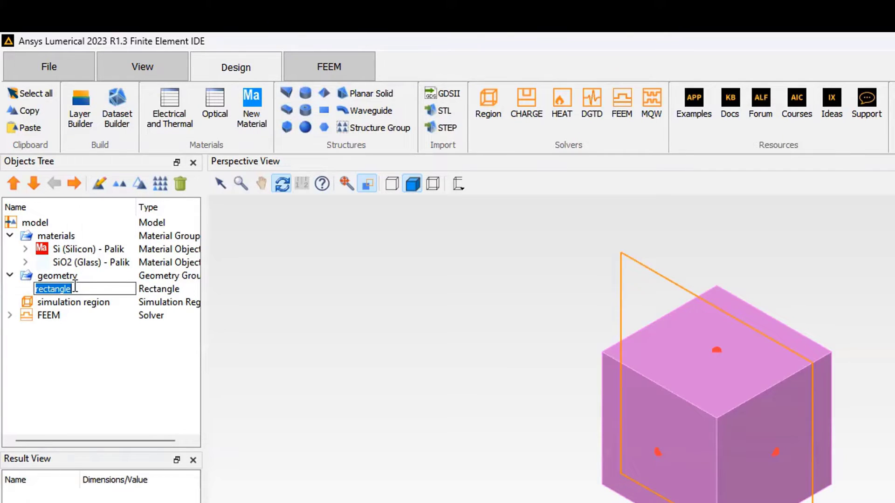
{"action": "type", "text": "substrate"}
{"action": "key", "text": "Return"}
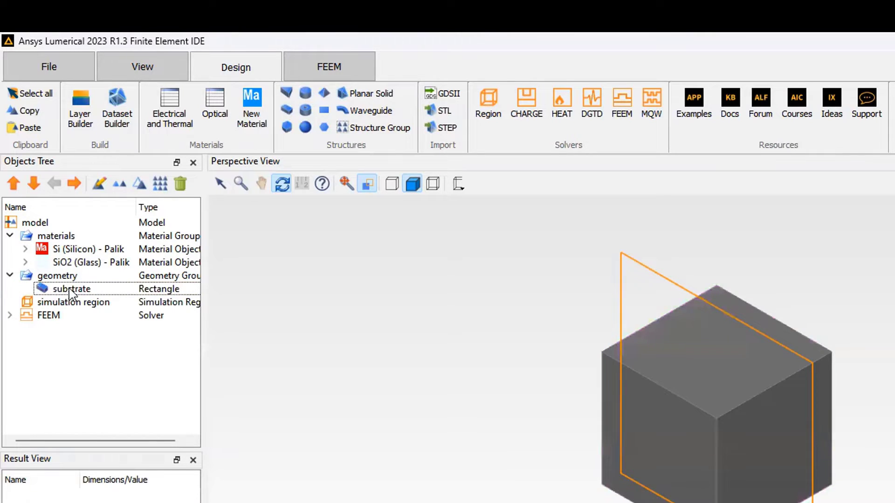
- Set the substrate rectangle's x span to 10 µm, y min to -5 µm, y max to 0 and z span to 1 µm
{"action": "left_click", "coordinate": [71, 294]}
{"action": "right_click", "coordinate": [71, 293]}
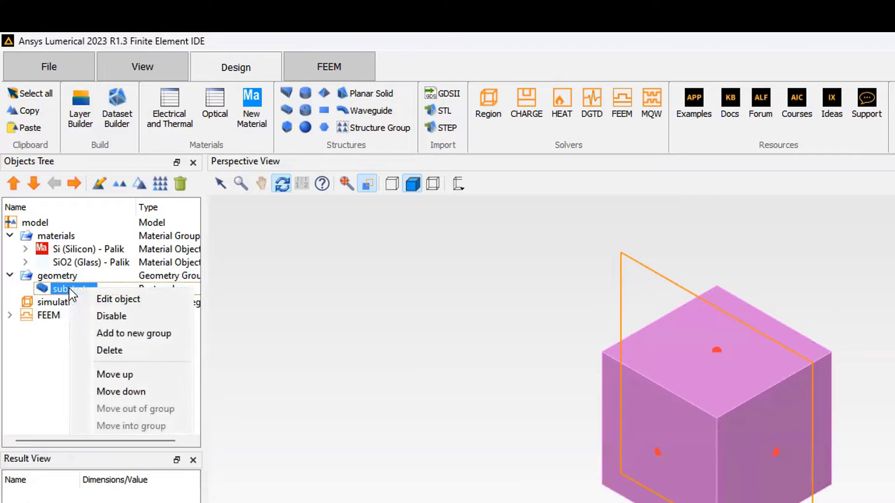
{"action": "left_click", "coordinate": [103, 300]}
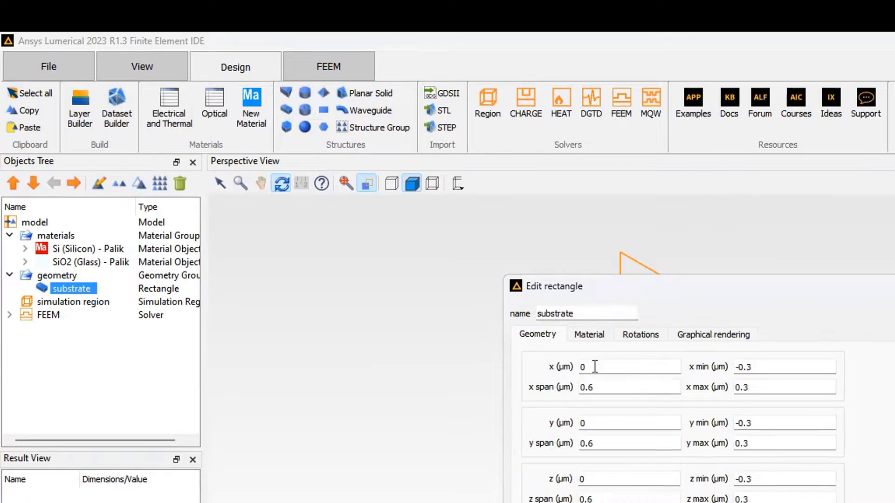
{"action": "double_click", "coordinate": [606, 388]}
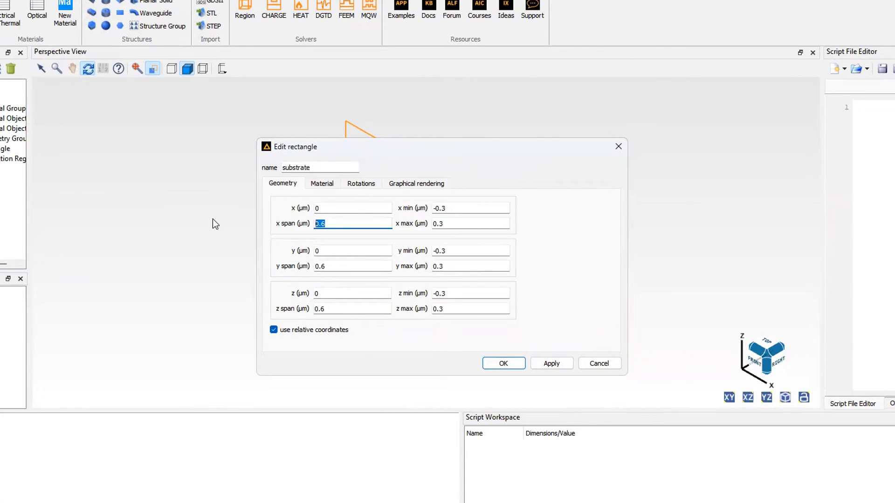
{"action": "type", "text": "10"}
{"action": "double_click", "coordinate": [466, 252]}
{"action": "type", "text": "-5"}
{"action": "double_click", "coordinate": [453, 266]}
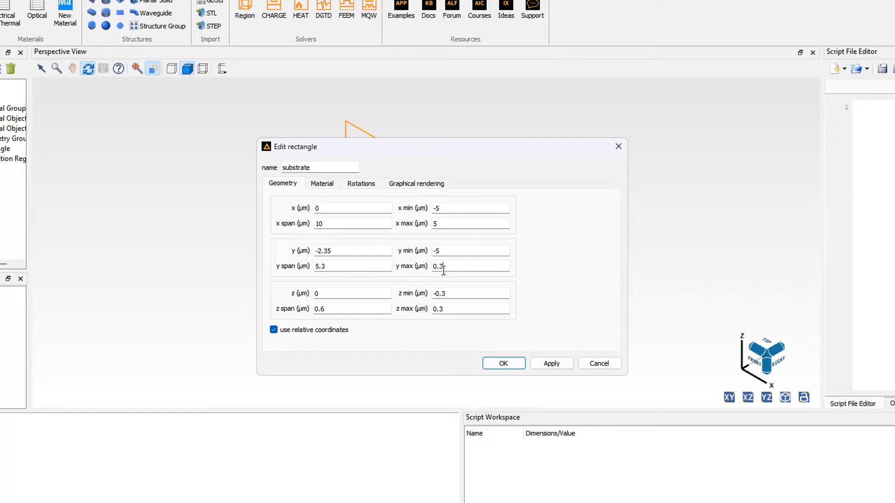
{"action": "type", "text": "0"}
{"action": "double_click", "coordinate": [357, 309]}
{"action": "type", "text": "1"}
- Assign the SiO2 (Glass) - Palik material to the substrate, apply the edits and fit the whole structure in view
{"action": "left_click", "coordinate": [328, 186]}
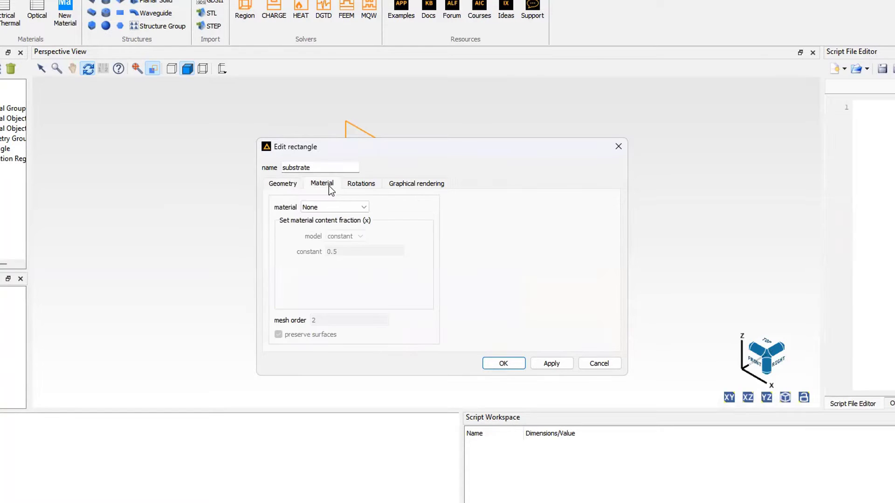
{"action": "left_click", "coordinate": [315, 207]}
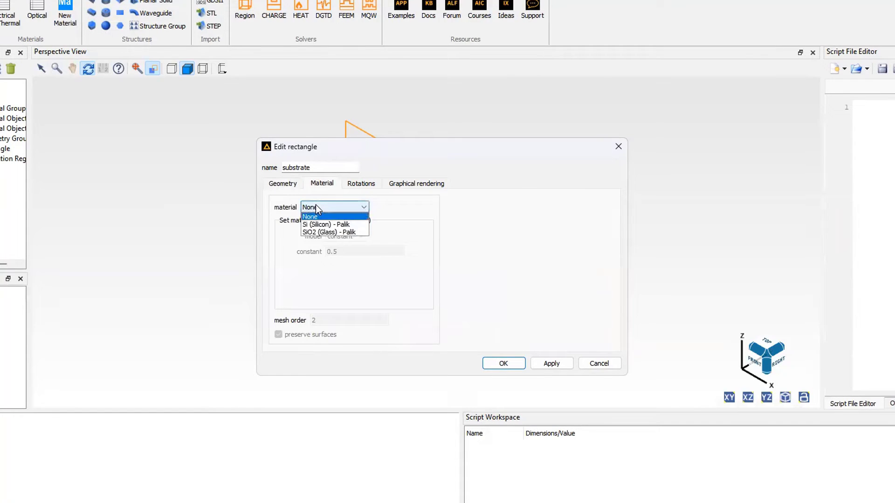
{"action": "left_click", "coordinate": [321, 232]}
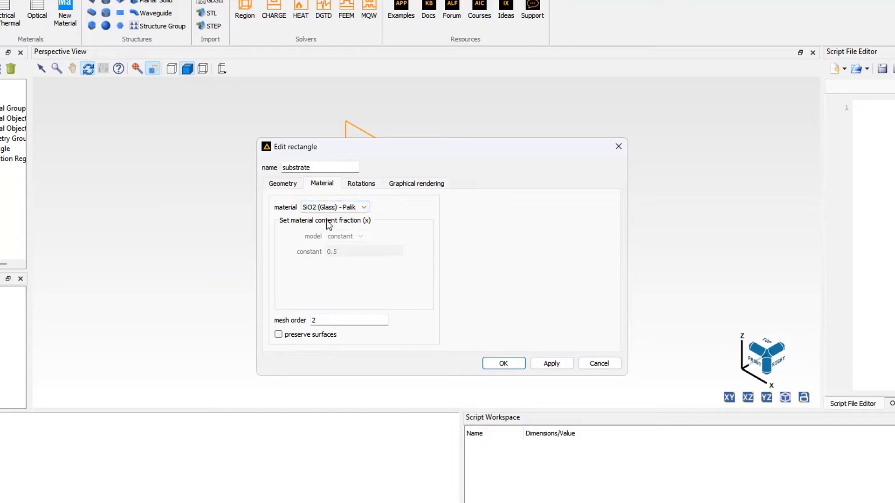
{"action": "left_click", "coordinate": [563, 364]}
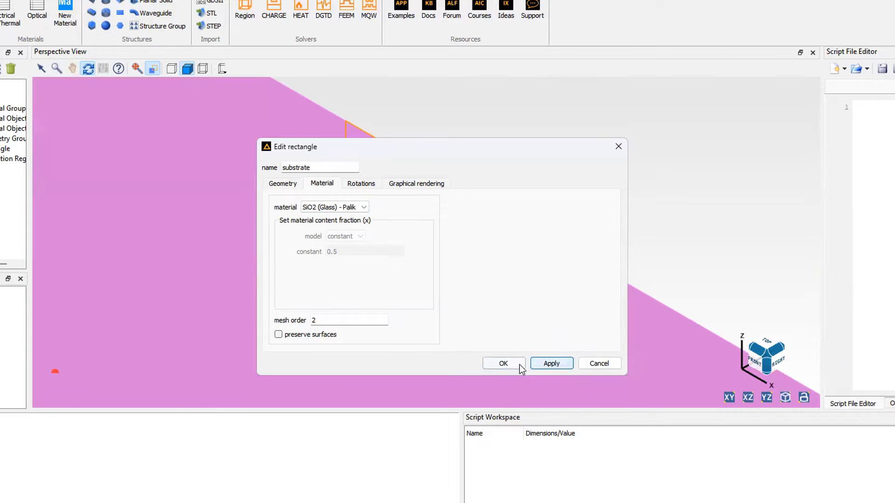
{"action": "left_click", "coordinate": [508, 364]}
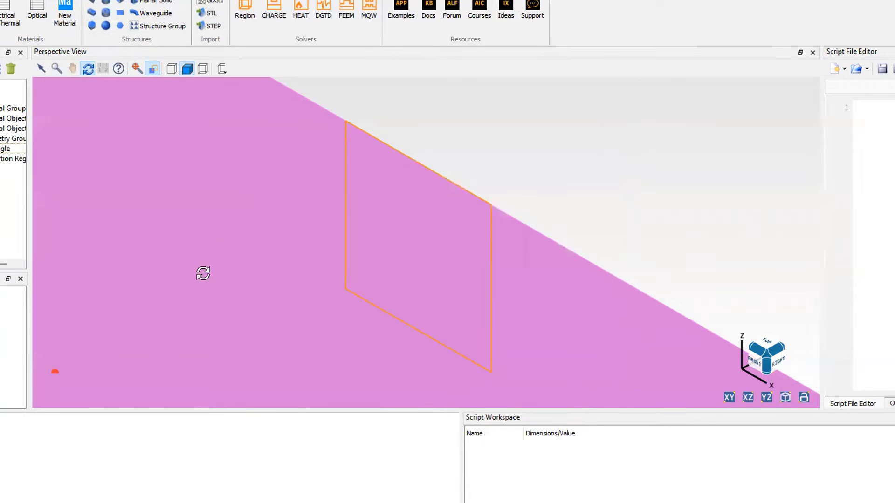
{"action": "left_click", "coordinate": [137, 69]}
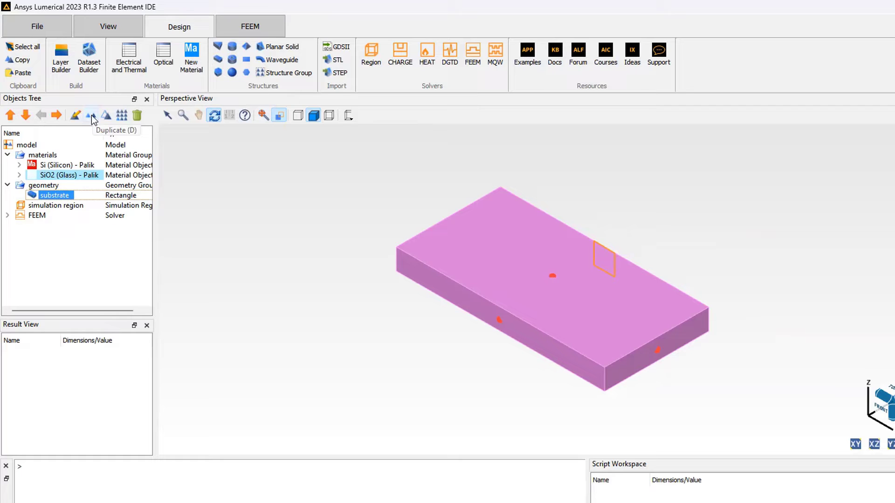
- Duplicate the substrate rectangle and rename the copy clad
{"action": "left_click", "coordinate": [92, 115]}
{"action": "left_click", "coordinate": [56, 206]}
{"action": "type", "text": "dad"}
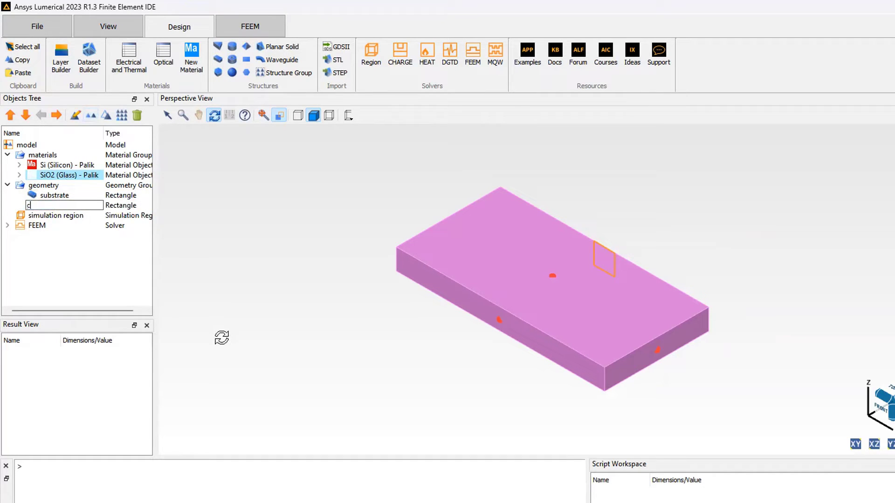
{"action": "key", "text": "Return"}
- Set the clad rectangle's y min to 0 and y max to 5 µm, and apply the changes
{"action": "right_click", "coordinate": [51, 205]}
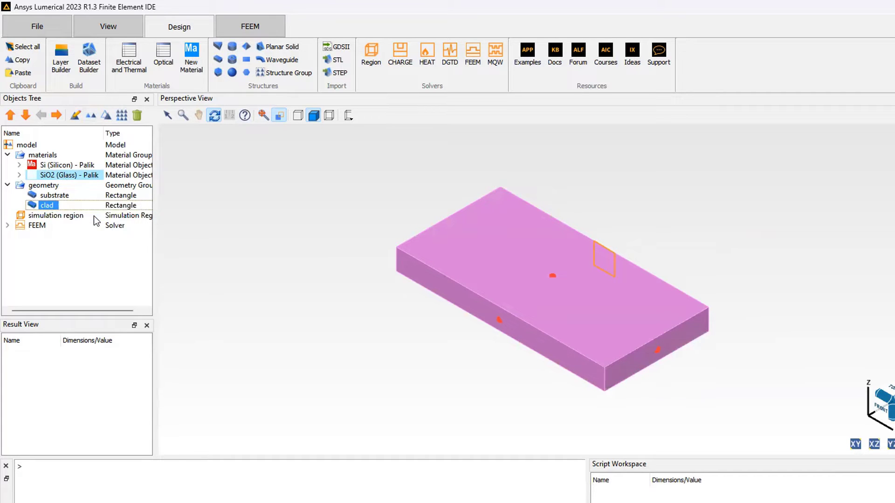
{"action": "left_click", "coordinate": [93, 217]}
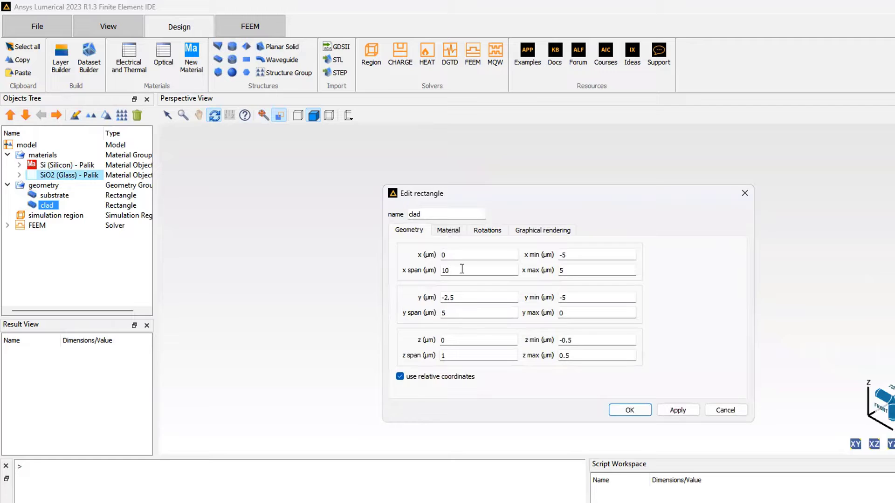
{"action": "left_click", "coordinate": [578, 298]}
{"action": "type", "text": "0"}
{"action": "key", "text": "Tab"}
{"action": "type", "text": "5"}
{"action": "left_click", "coordinate": [676, 410]}
{"action": "left_click", "coordinate": [629, 410]}
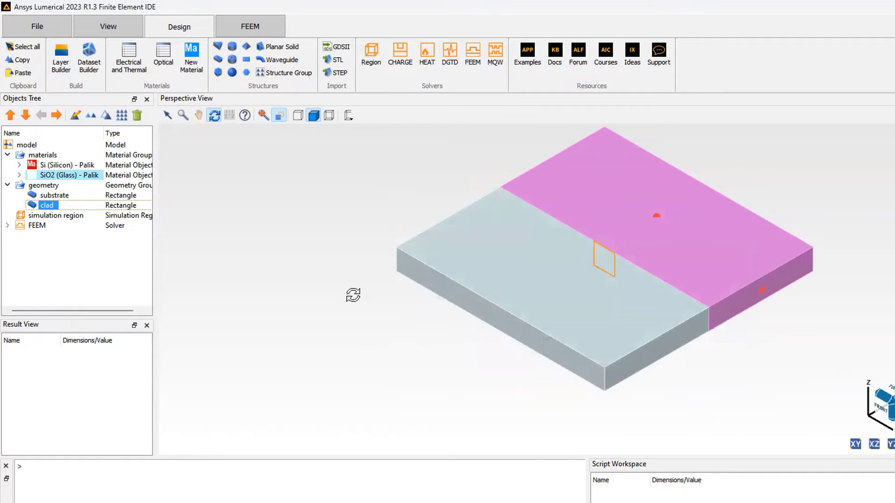
- Duplicate the clad rectangle and rename the copy waveguide
{"action": "left_click", "coordinate": [91, 116]}
{"action": "double_click", "coordinate": [48, 216]}
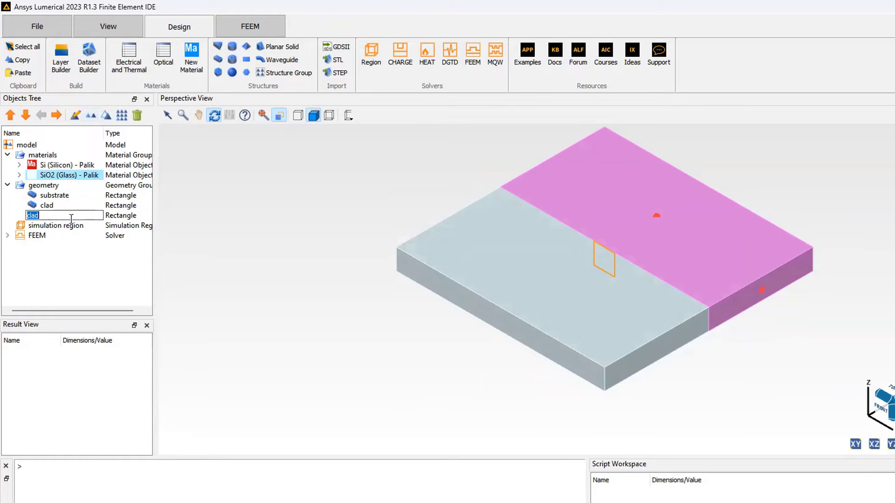
{"action": "type", "text": "waveguide"}
{"action": "key", "text": "Return"}
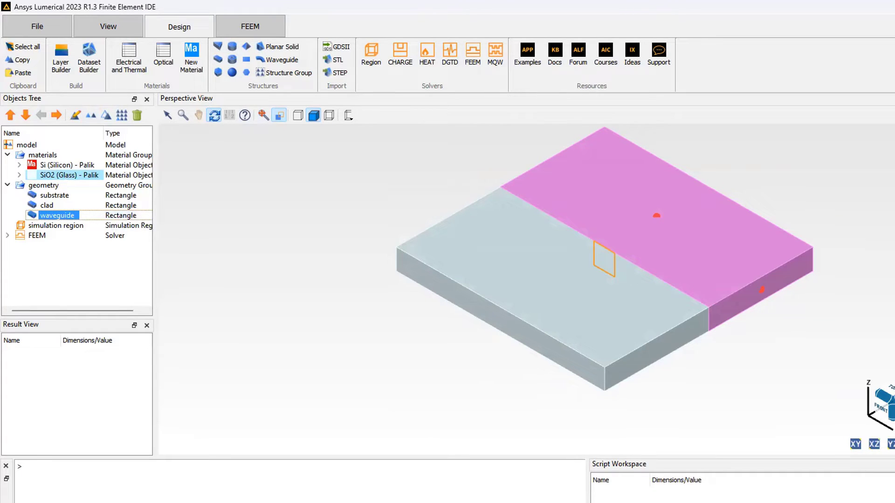
- Switch to the AIS_waveguide.pptx presentation in PowerPoint and look up the silicon ridge dimensions on the Single-mode waveguide slide
{"action": "key", "text": "alt+Tab"}
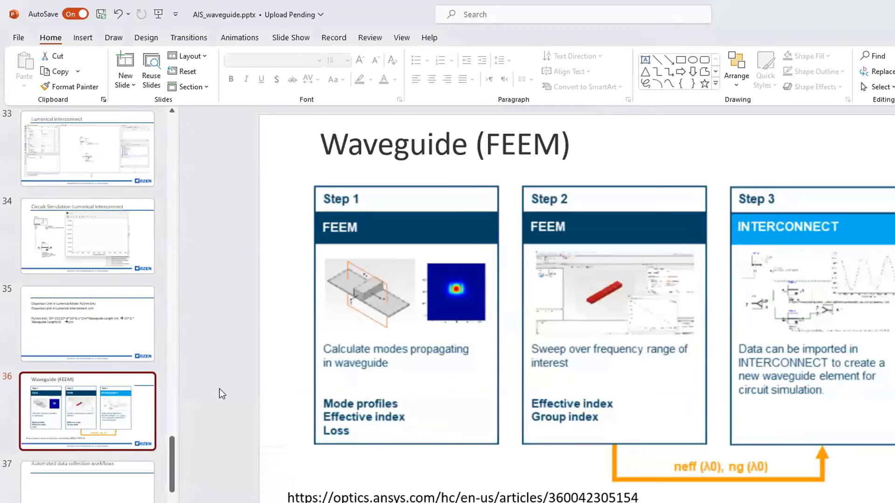
{"action": "scroll", "coordinate": [60, 375], "scroll_direction": "up", "scroll_amount": 12}
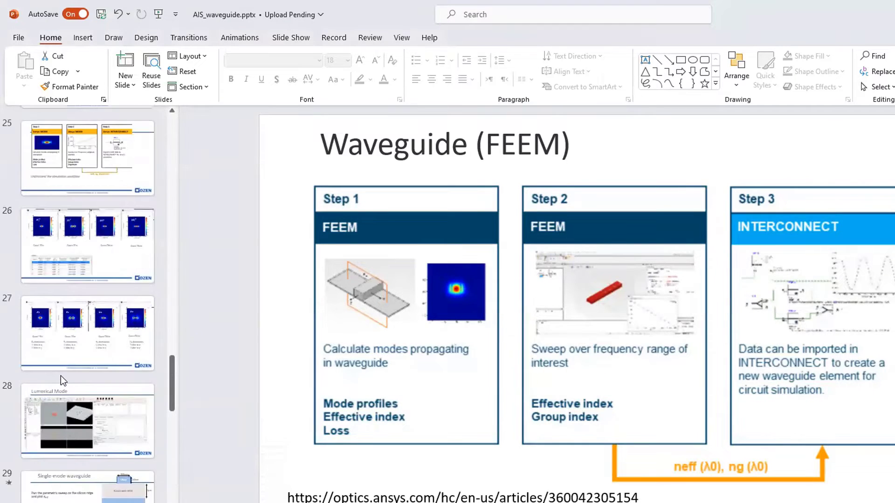
{"action": "scroll", "coordinate": [63, 379], "scroll_direction": "up", "scroll_amount": 3}
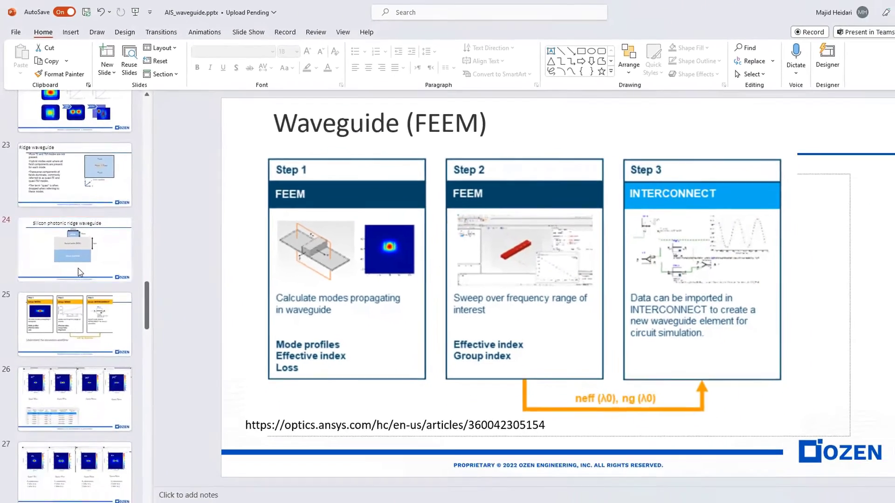
{"action": "left_click", "coordinate": [88, 292]}
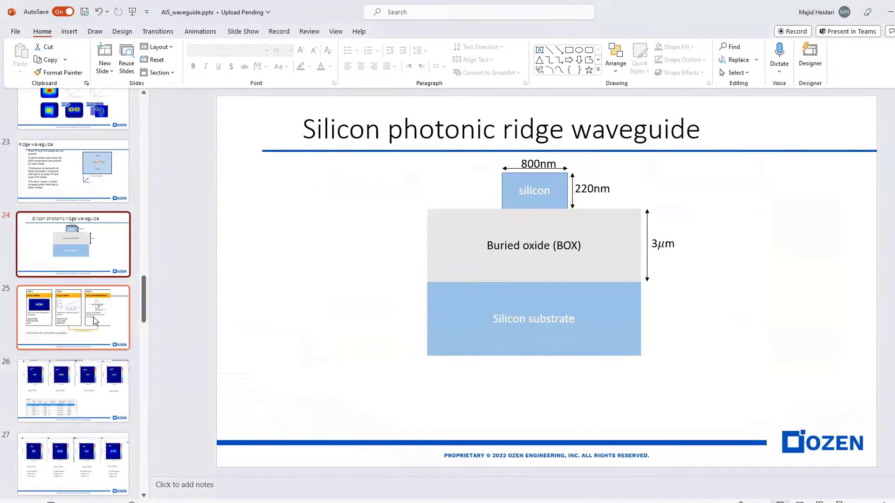
{"action": "scroll", "coordinate": [93, 317], "scroll_direction": "down", "scroll_amount": 3}
{"action": "scroll", "coordinate": [94, 323], "scroll_direction": "down", "scroll_amount": 3}
{"action": "left_click", "coordinate": [92, 339]}
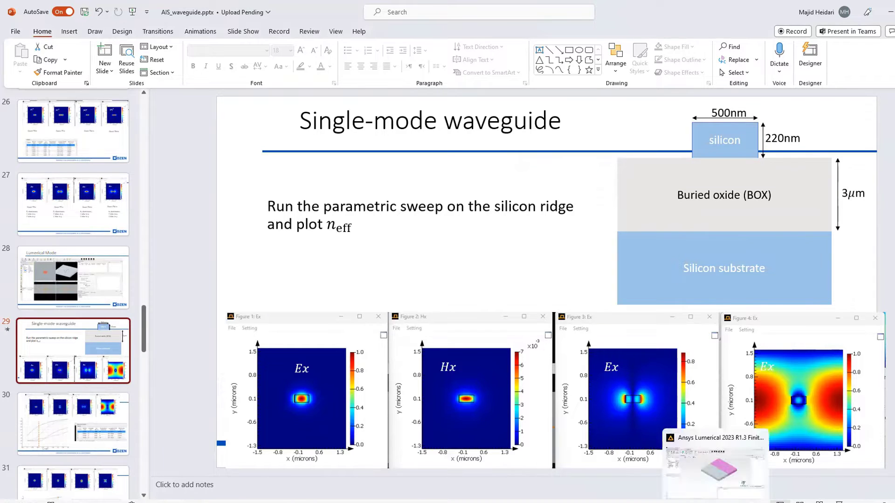
- Back in the Finite Element IDE, set the waveguide's x span to 0.5 µm and its y max to the slide's 220 nm ridge height
{"action": "left_click", "coordinate": [715, 500]}
{"action": "right_click", "coordinate": [48, 180]}
{"action": "left_click", "coordinate": [76, 185]}
{"action": "double_click", "coordinate": [384, 228]}
{"action": "type", "text": "0.5"}
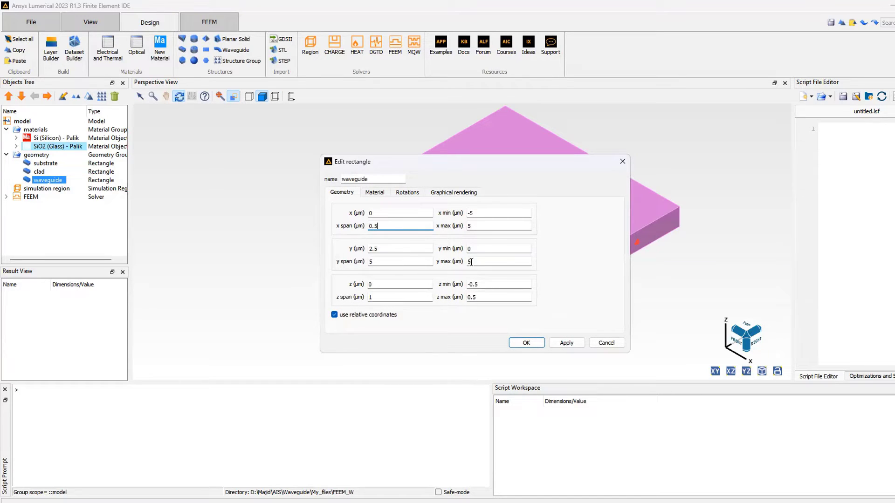
{"action": "double_click", "coordinate": [388, 261]}
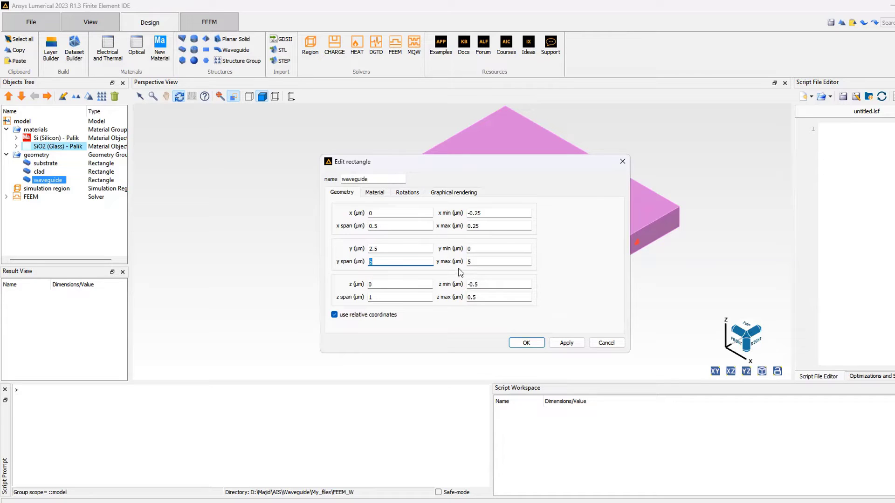
{"action": "double_click", "coordinate": [485, 261]}
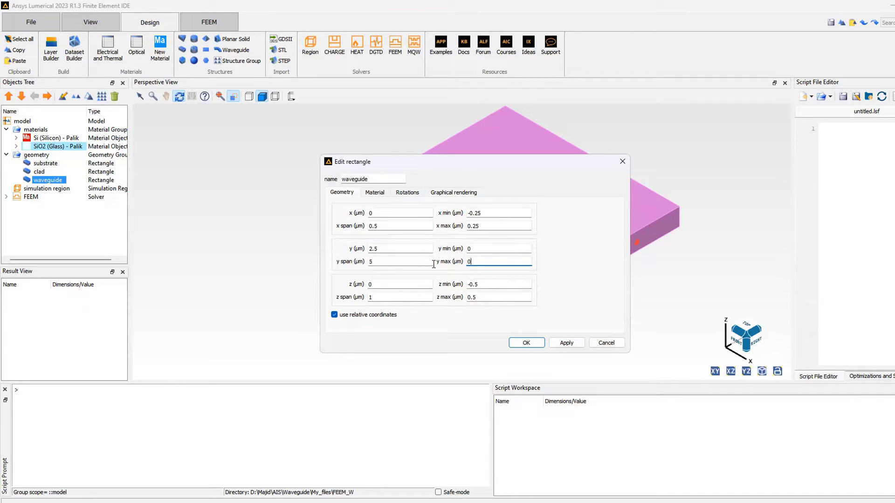
{"action": "left_click", "coordinate": [566, 343]}
{"action": "left_click", "coordinate": [526, 343]}
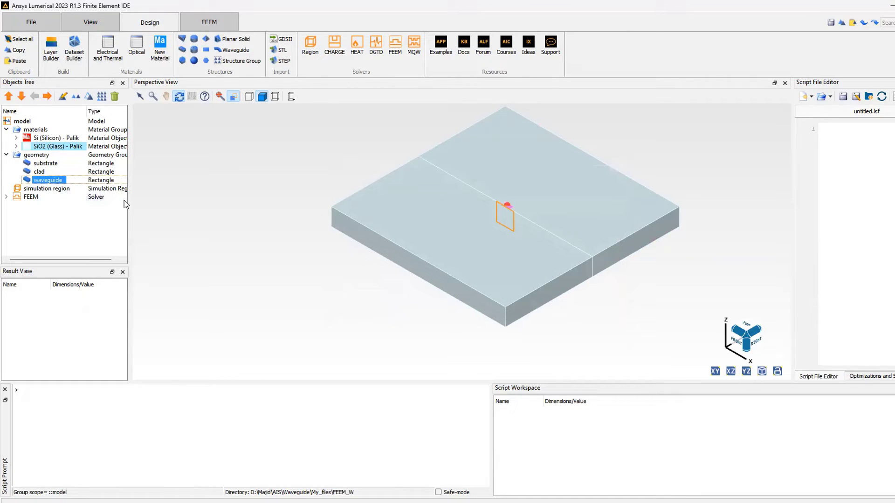
- Examine the layered geometry from an orbited angle and the XY, XZ, YZ and isometric views, finishing in the XY view
{"action": "left_click", "coordinate": [179, 97]}
{"action": "left_click_drag", "start_coordinate": [452, 214], "coordinate": [503, 272]}
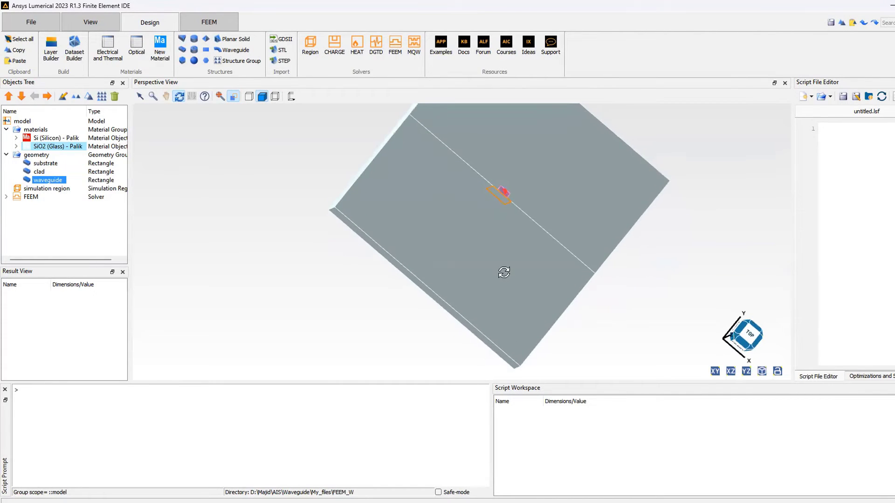
{"action": "left_click", "coordinate": [715, 373]}
{"action": "left_click", "coordinate": [731, 371]}
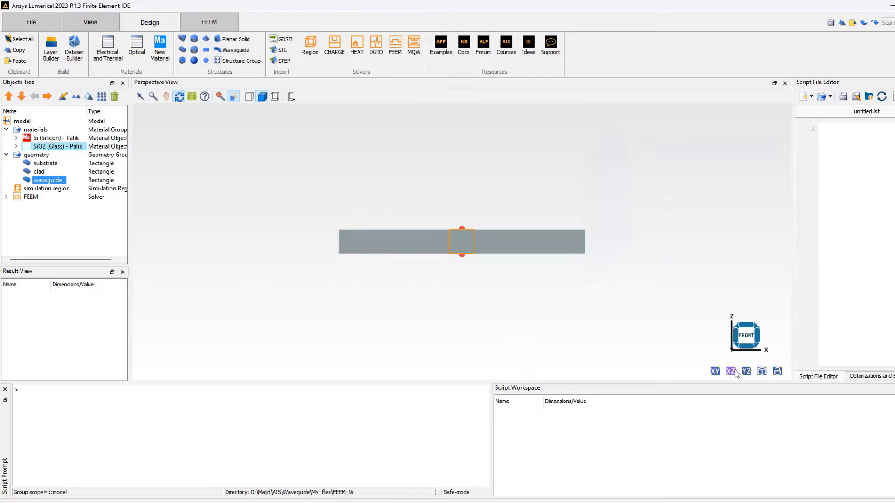
{"action": "left_click", "coordinate": [747, 371]}
{"action": "left_click", "coordinate": [762, 372]}
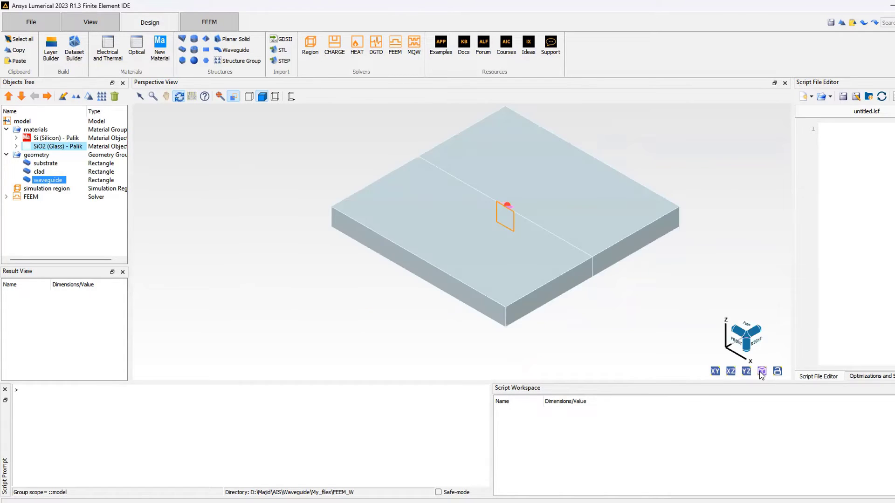
{"action": "left_click", "coordinate": [715, 372]}
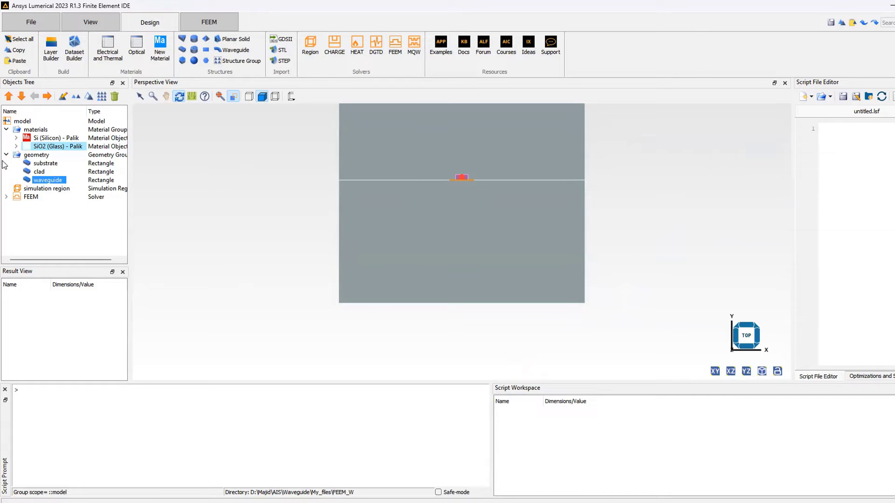
- Collapse the materials and geometry groups and set the simulation region's dimension to 2D Z-Normal
{"action": "left_click", "coordinate": [5, 129]}
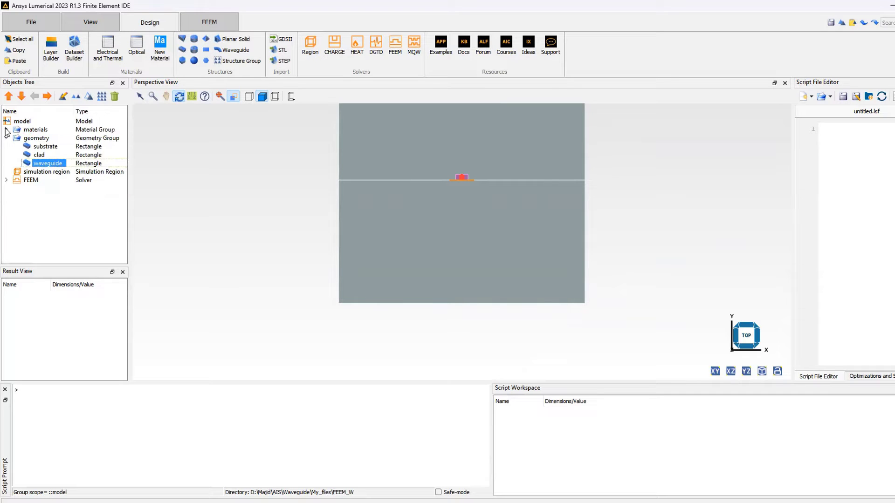
{"action": "left_click", "coordinate": [6, 138]}
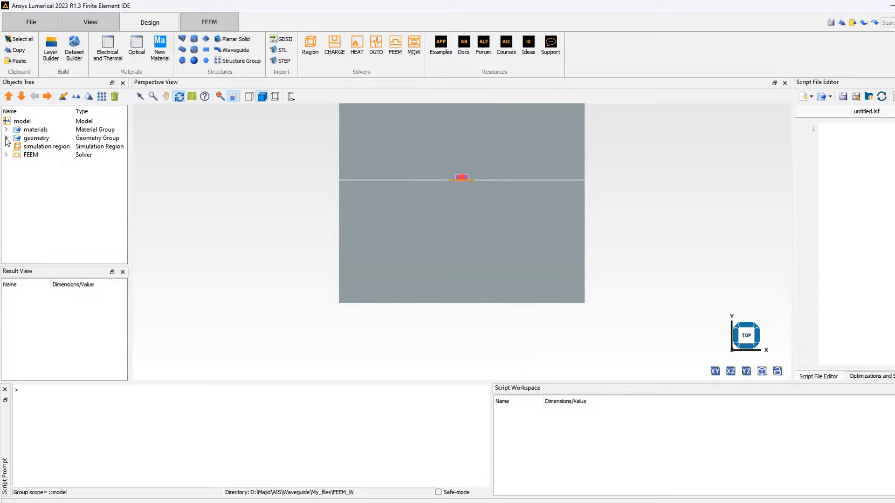
{"action": "left_click", "coordinate": [37, 148]}
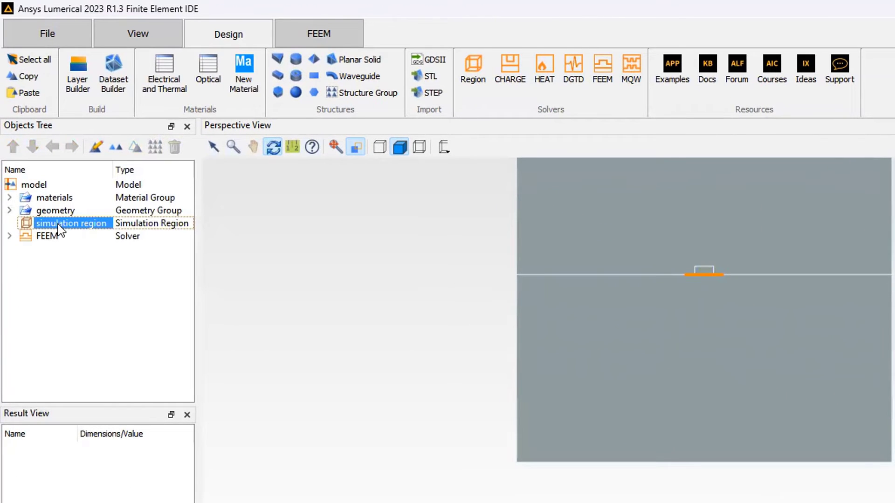
{"action": "right_click", "coordinate": [58, 224]}
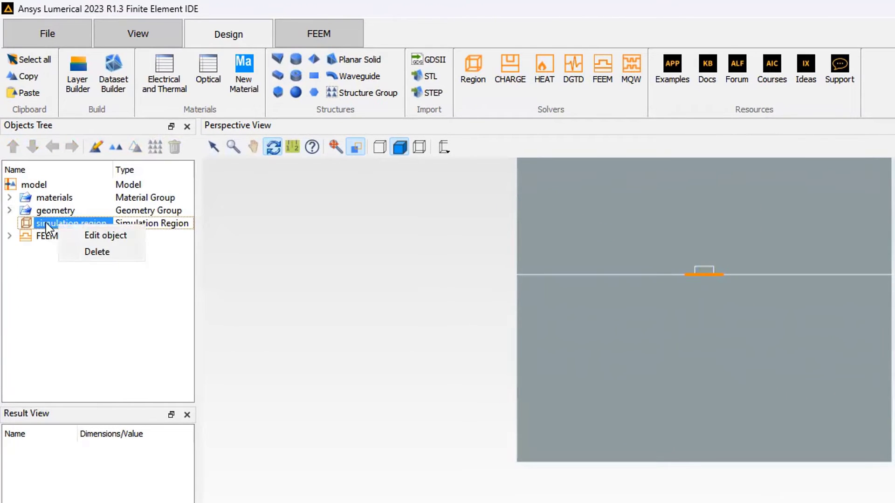
{"action": "left_click", "coordinate": [96, 234]}
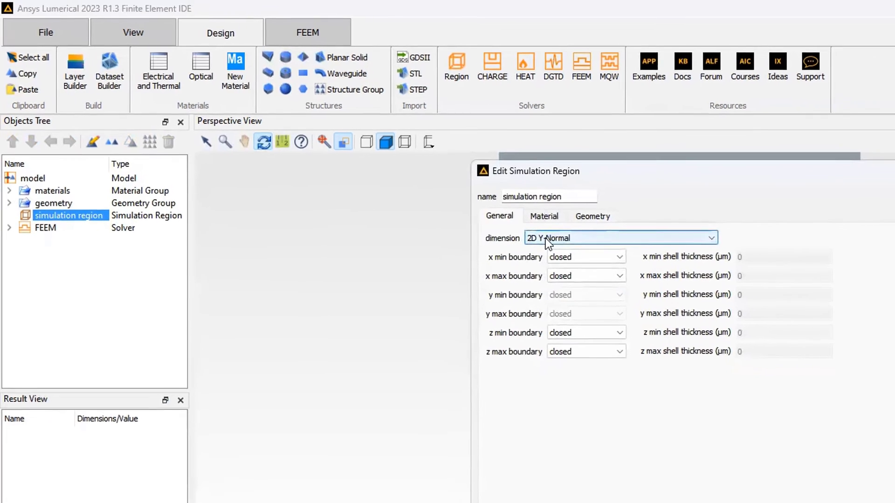
{"action": "left_click", "coordinate": [543, 235]}
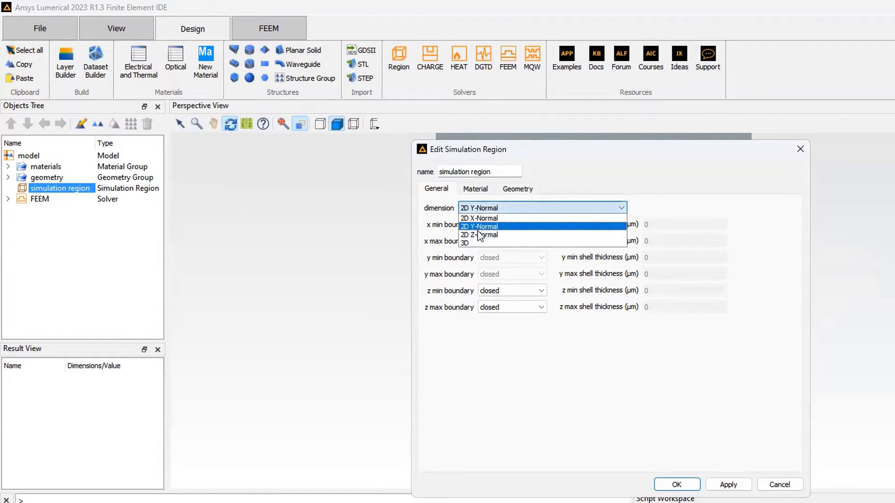
{"action": "left_click", "coordinate": [480, 235]}
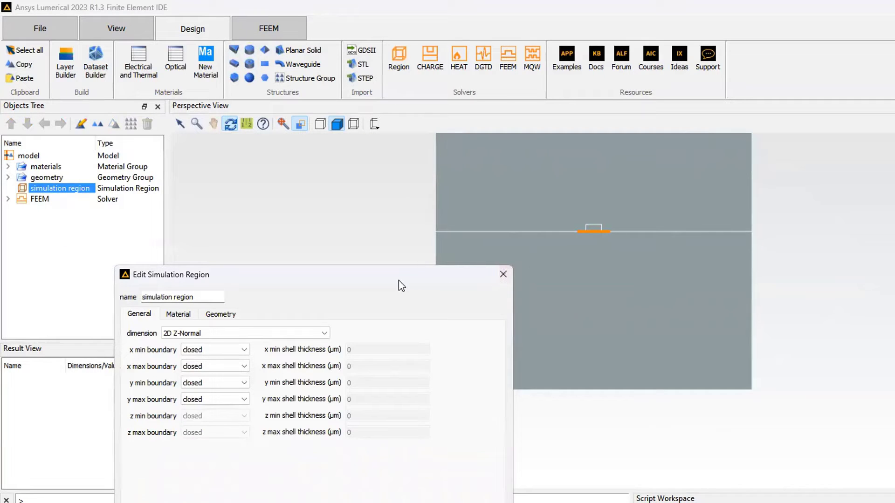
{"action": "left_click_drag", "start_coordinate": [405, 269], "coordinate": [442, 217]}
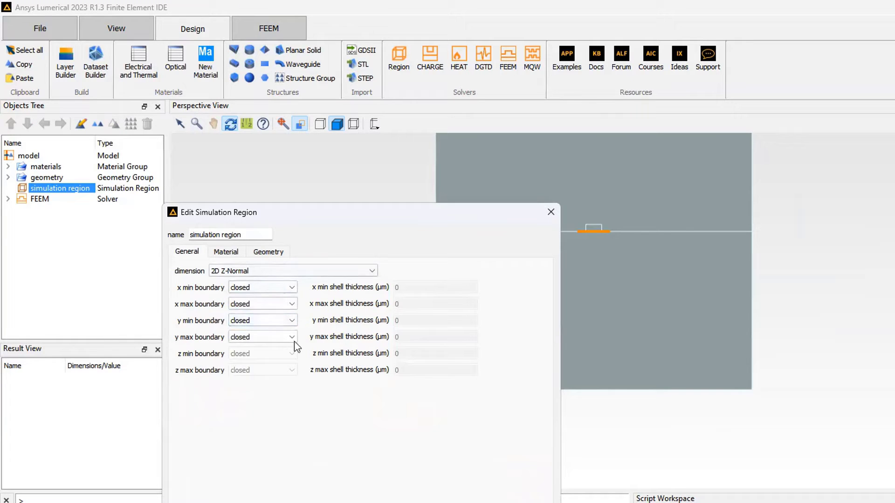
- Set the simulation region's x span and y span to 3 µm each and accept the edits
{"action": "left_click", "coordinate": [228, 254]}
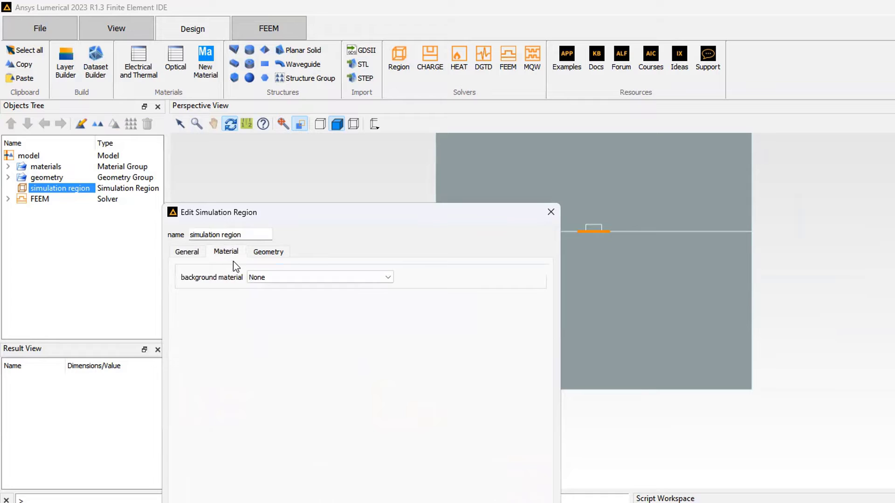
{"action": "left_click", "coordinate": [268, 252]}
{"action": "left_click", "coordinate": [288, 280]}
{"action": "key", "text": "Tab"}
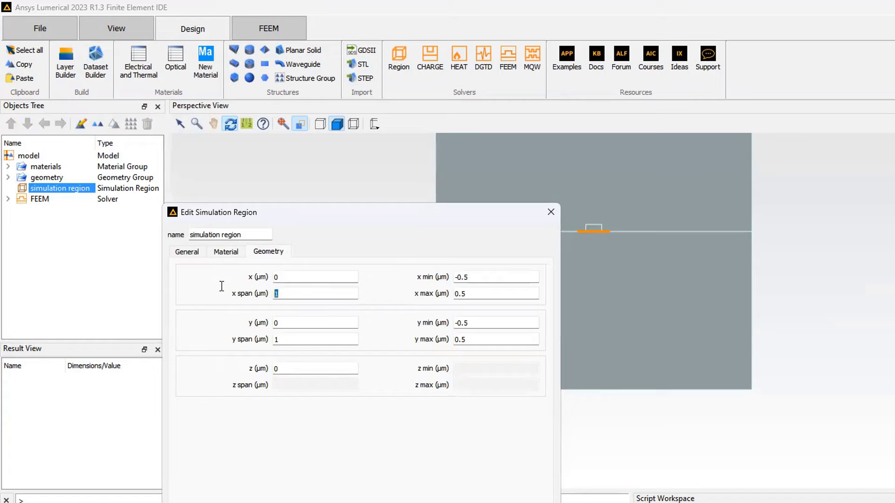
{"action": "type", "text": "3"}
{"action": "key", "text": "Tab"}
{"action": "type", "text": "3"}
{"action": "key", "text": "Tab"}
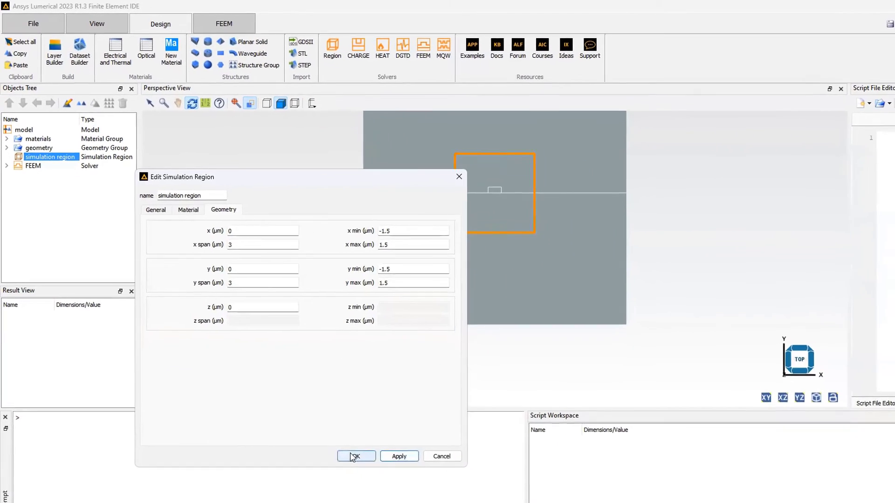
{"action": "left_click", "coordinate": [354, 456]}
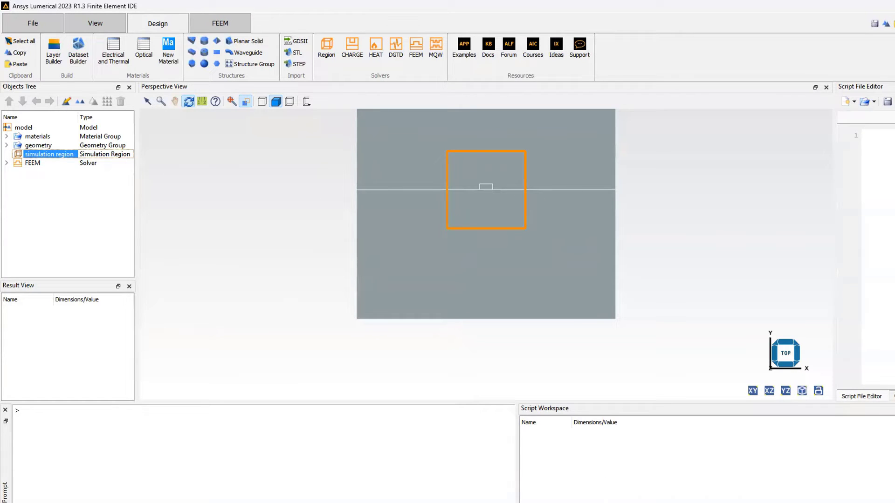
- Switch to the Waveguide.lms project in the MODE Finite Difference IDE and review its substrate, clad, waveguide and FDE objects
{"action": "left_click", "coordinate": [582, 487]}
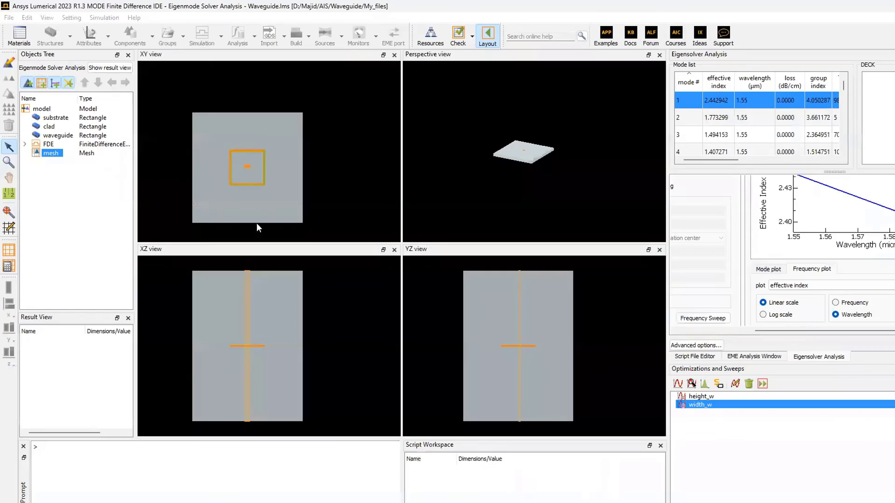
{"action": "left_click", "coordinate": [55, 119]}
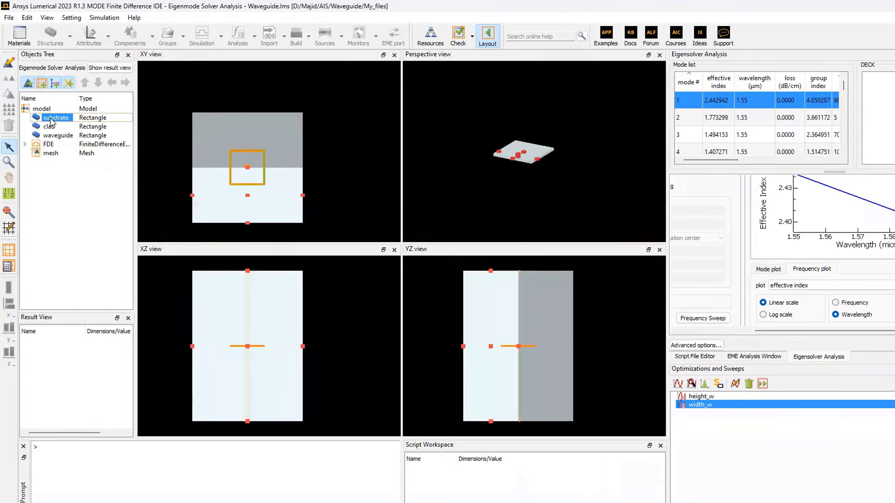
{"action": "left_click", "coordinate": [49, 126]}
{"action": "left_click", "coordinate": [52, 135]}
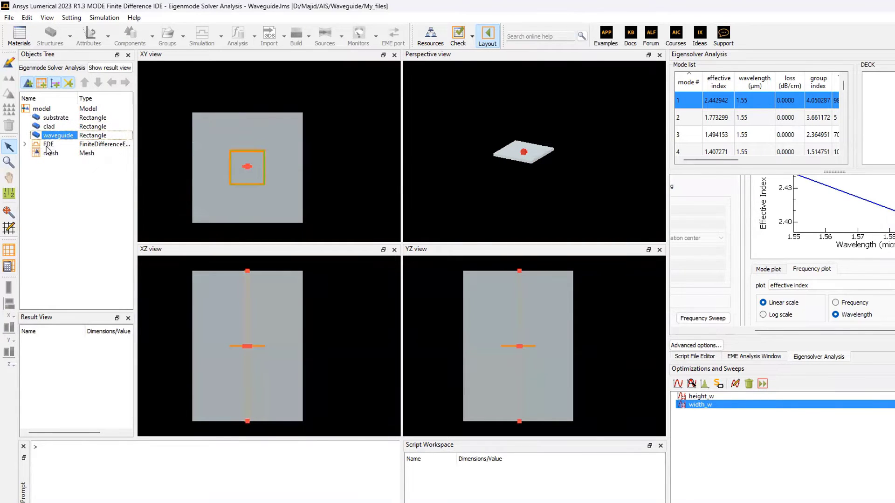
{"action": "left_click", "coordinate": [47, 145]}
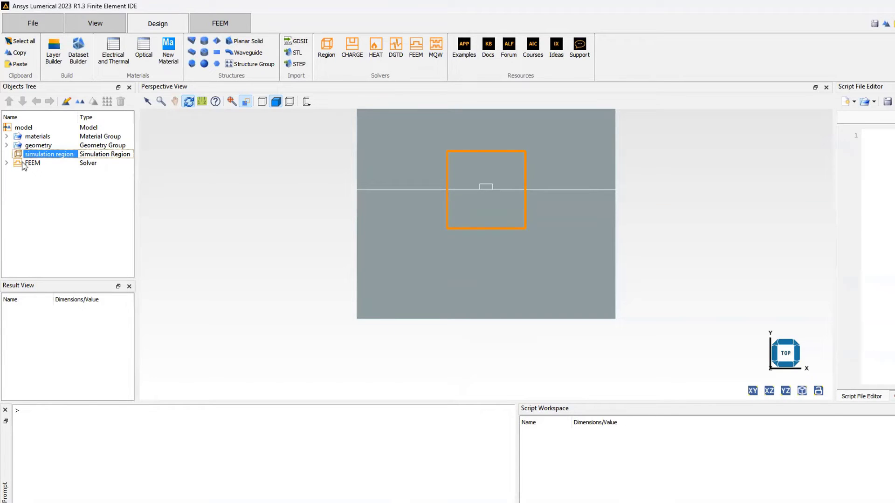
- Back in the Finite Element IDE, enable material-based mesh refinement for the FEEM solver and set its polynomial order to 3
{"action": "left_click", "coordinate": [31, 163]}
{"action": "right_click", "coordinate": [24, 167]}
{"action": "left_click", "coordinate": [41, 171]}
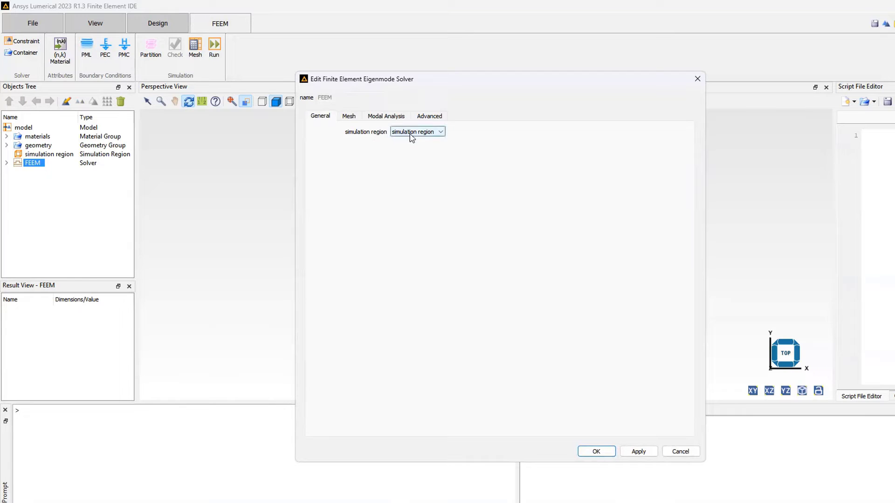
{"action": "left_click", "coordinate": [353, 117]}
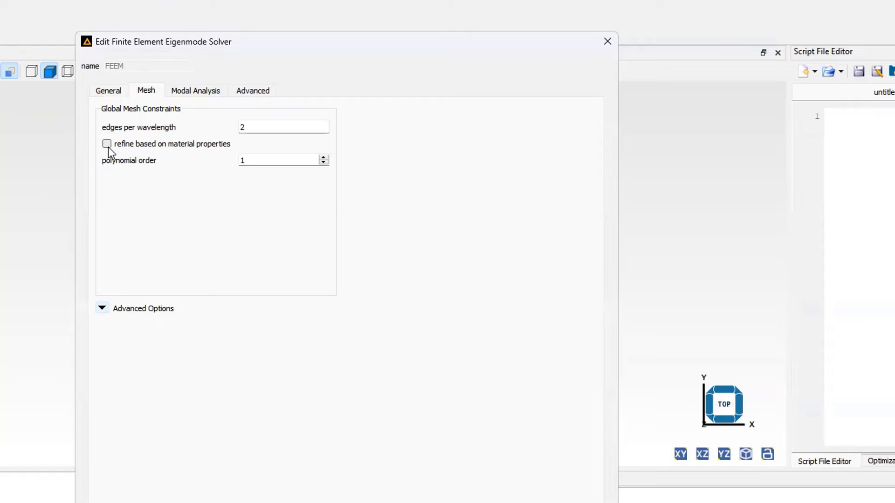
{"action": "double_click", "coordinate": [269, 164]}
{"action": "type", "text": "3"}
- Define the FEEM modal analysis by wavelength instead of frequency and set the number of trial modes to 10
{"action": "left_click", "coordinate": [201, 90]}
{"action": "left_click_drag", "start_coordinate": [274, 156], "coordinate": [154, 151]}
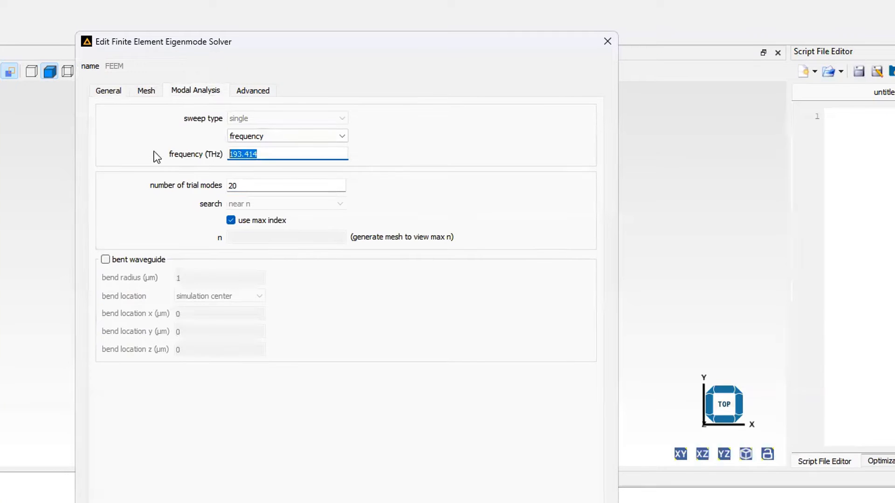
{"action": "left_click", "coordinate": [252, 139]}
{"action": "left_click", "coordinate": [248, 155]}
{"action": "left_click_drag", "start_coordinate": [269, 154], "coordinate": [204, 158]}
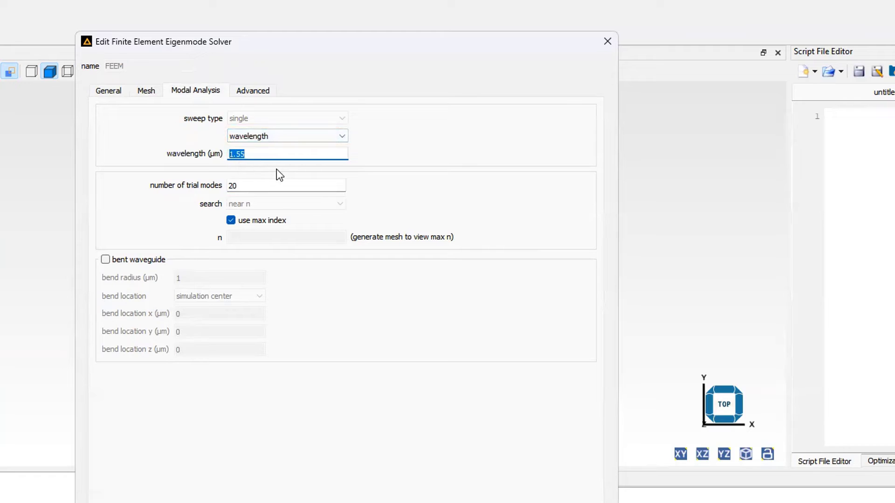
{"action": "left_click_drag", "start_coordinate": [241, 185], "coordinate": [129, 172]}
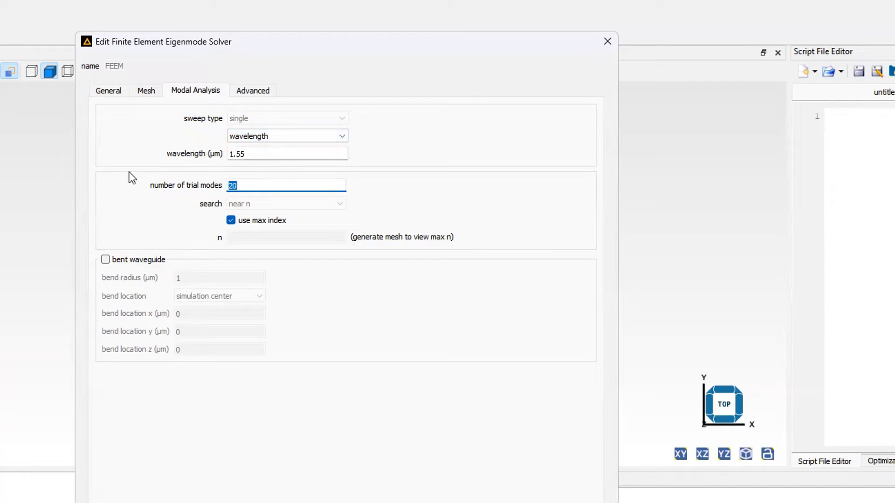
{"action": "type", "text": "10"}
- Set the FEEM solver's multithreading to let solver choose, recheck the mesh and general settings, and accept the solver edits
{"action": "left_click", "coordinate": [247, 90]}
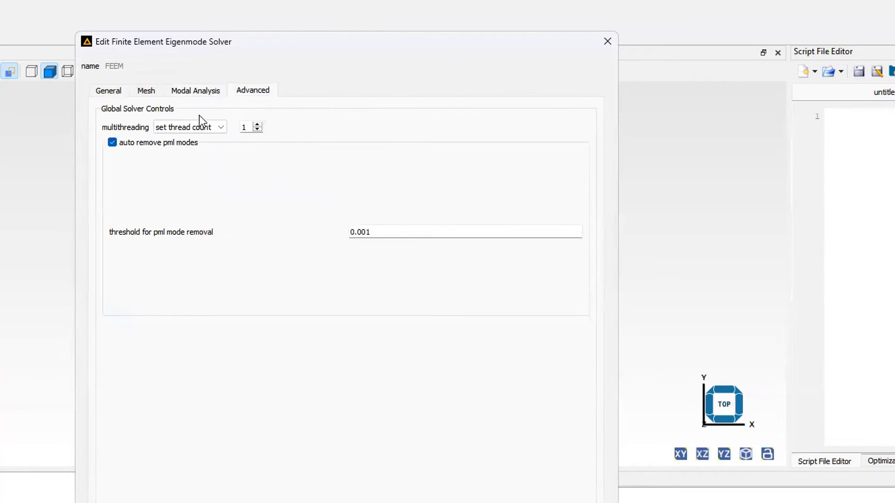
{"action": "left_click", "coordinate": [176, 129]}
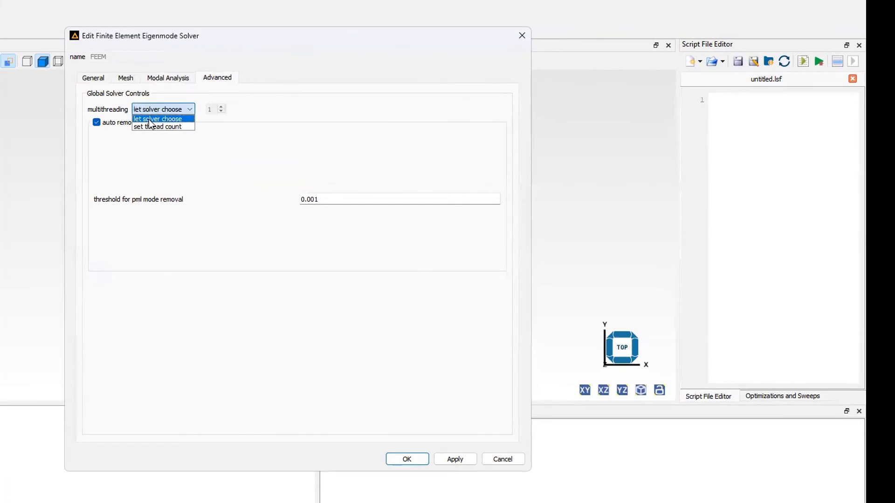
{"action": "left_click", "coordinate": [149, 119]}
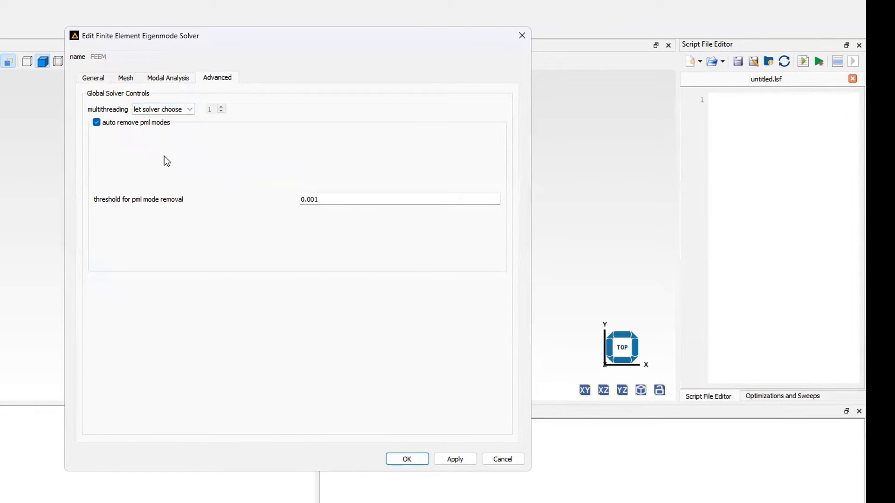
{"action": "left_click", "coordinate": [165, 80]}
{"action": "left_click", "coordinate": [122, 80]}
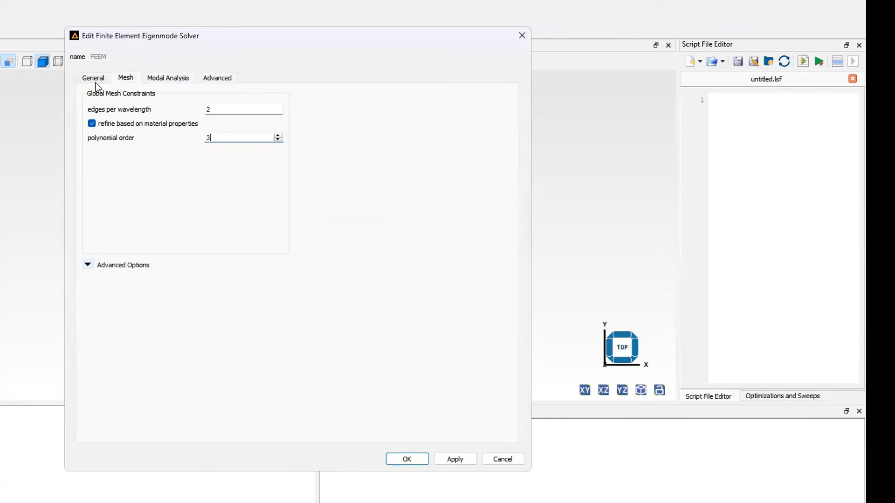
{"action": "left_click", "coordinate": [98, 83]}
{"action": "left_click", "coordinate": [451, 462]}
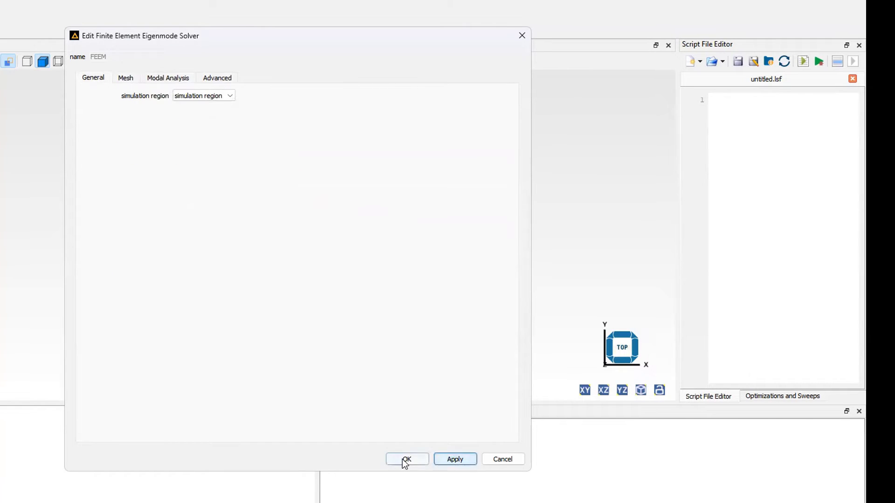
{"action": "left_click", "coordinate": [405, 461]}
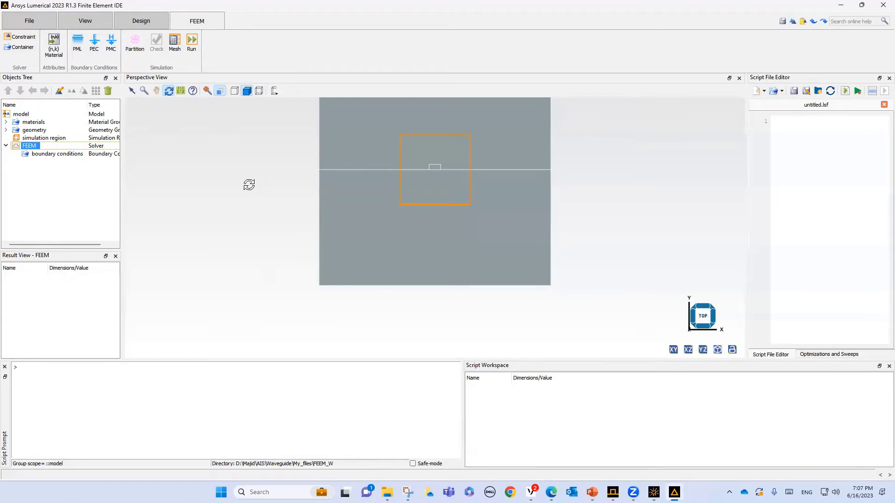
- Add a PEC boundary condition to the FEEM solver with surface type solid, assigned to the waveguide
{"action": "left_click_drag", "start_coordinate": [121, 104], "coordinate": [199, 110]}
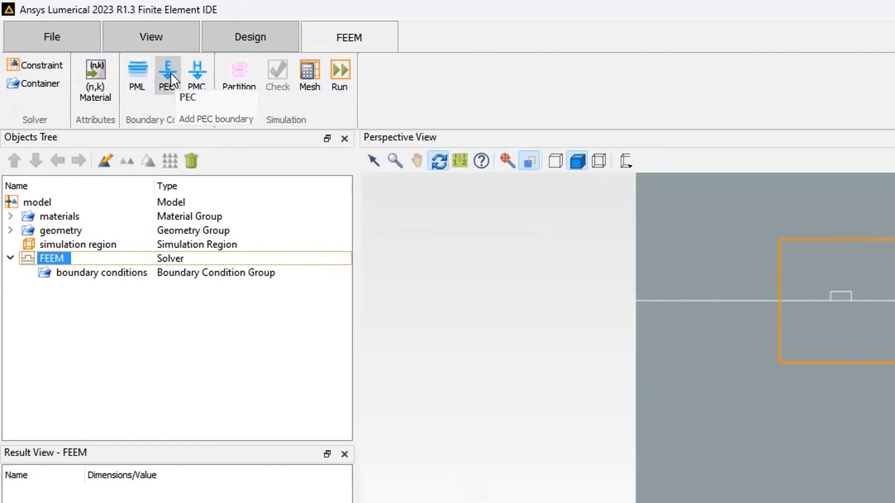
{"action": "left_click", "coordinate": [168, 74]}
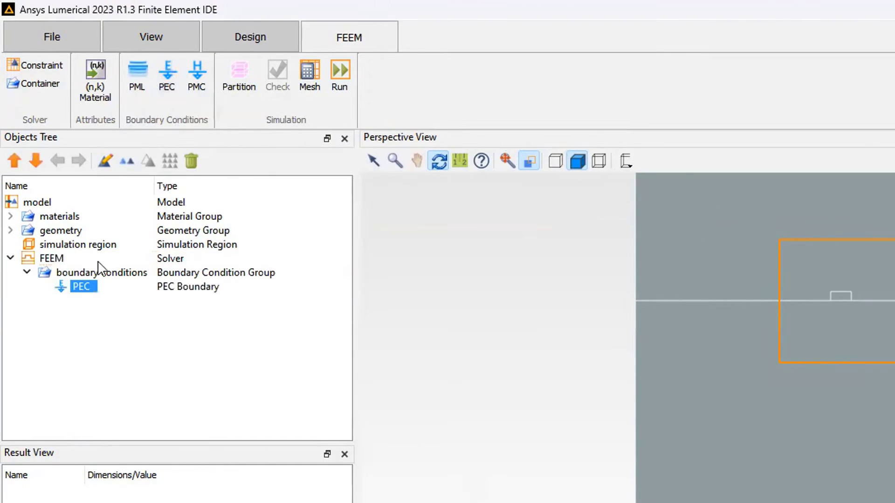
{"action": "right_click", "coordinate": [84, 288]}
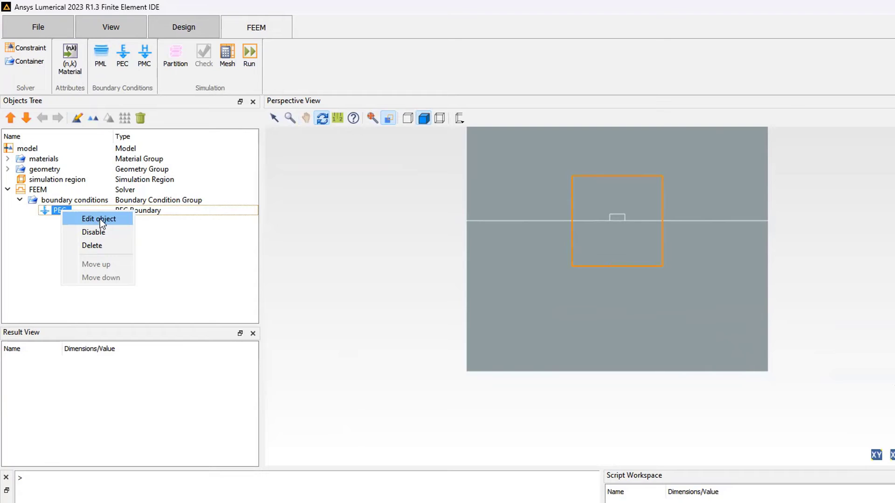
{"action": "left_click", "coordinate": [100, 219]}
{"action": "left_click", "coordinate": [521, 247]}
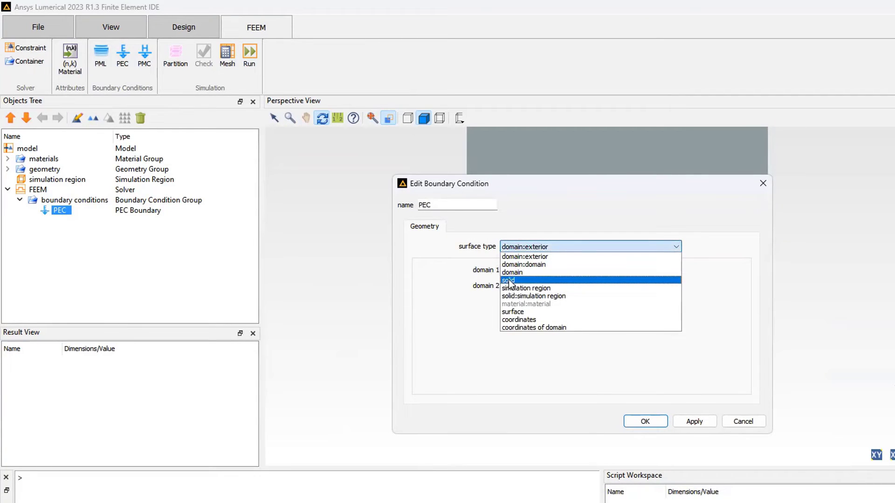
{"action": "left_click", "coordinate": [509, 281]}
{"action": "left_click", "coordinate": [521, 270]}
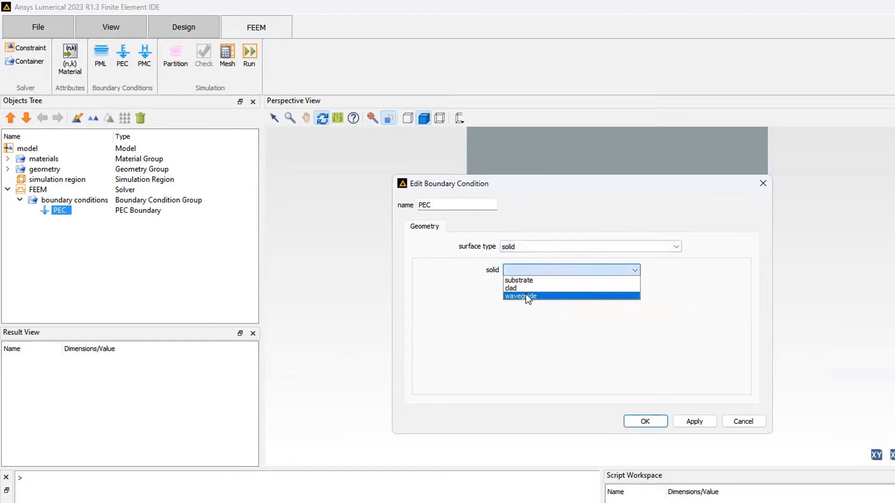
{"action": "left_click", "coordinate": [526, 296]}
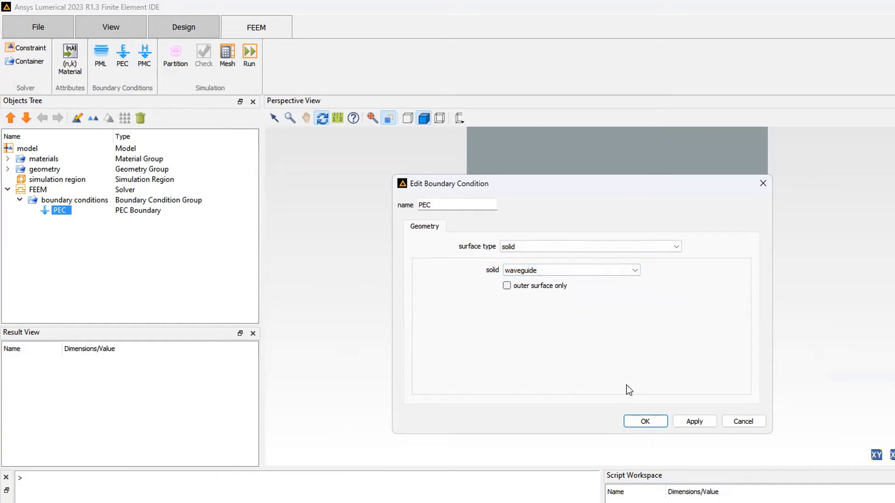
{"action": "left_click", "coordinate": [695, 422]}
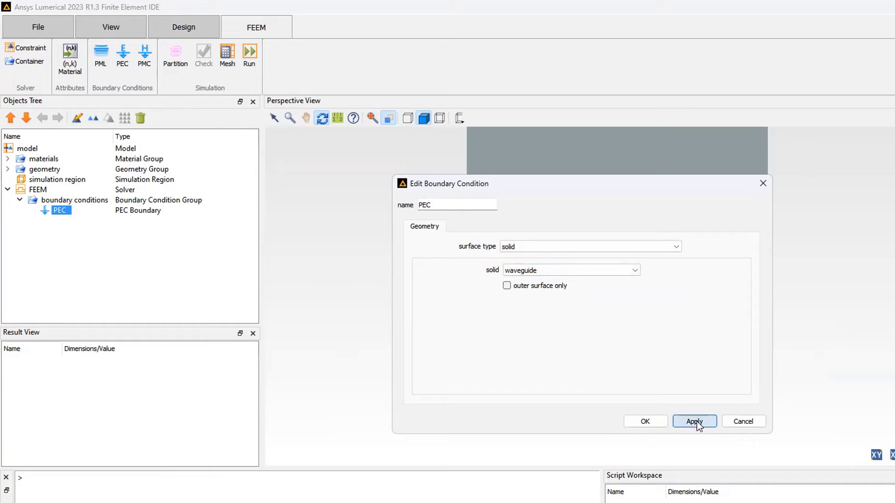
{"action": "left_click", "coordinate": [655, 422]}
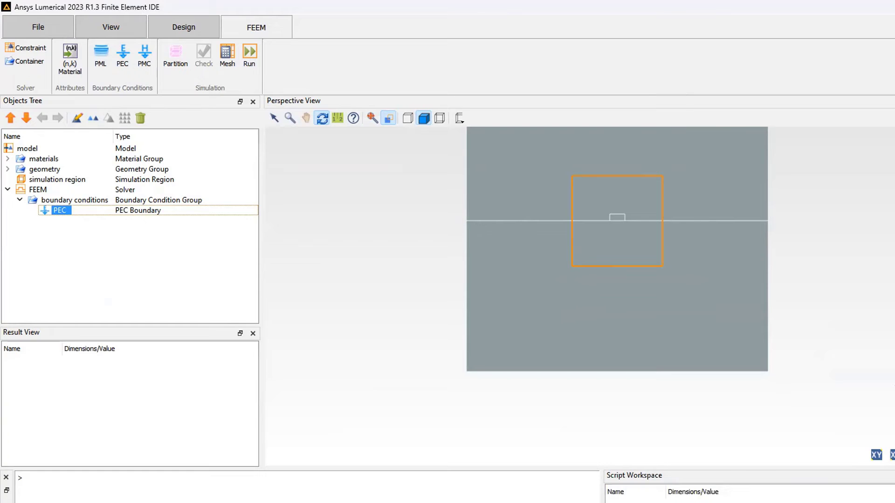
- Check the mesh object in the MODE project and, back in the Finite Element IDE, add a FEEM mesh constraint with max edge length 0.01 µm
{"action": "left_click", "coordinate": [806, 501]}
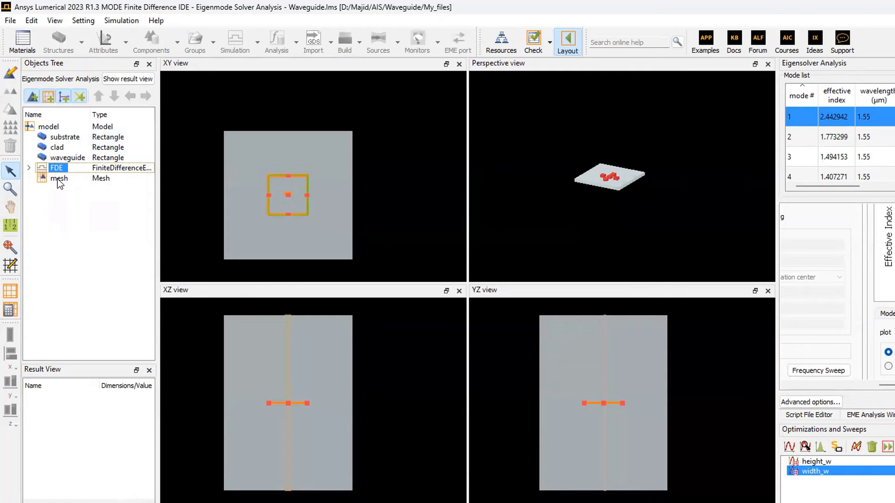
{"action": "left_click", "coordinate": [54, 180]}
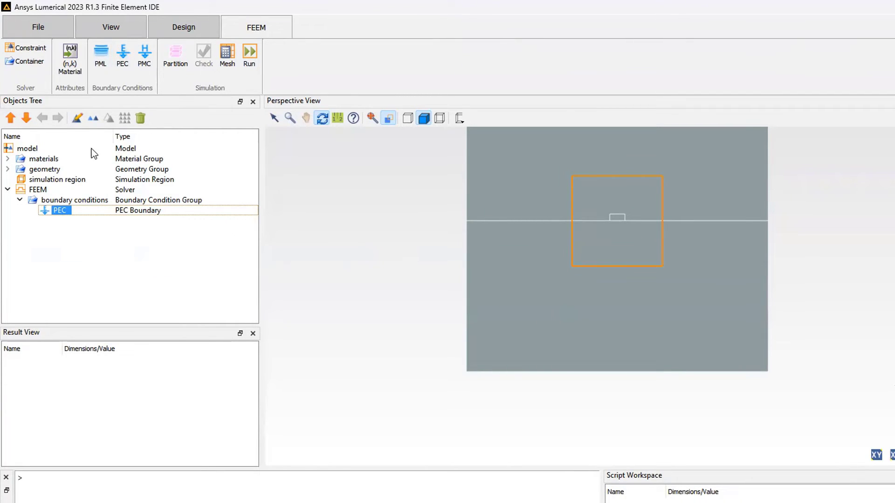
{"action": "left_click", "coordinate": [27, 49]}
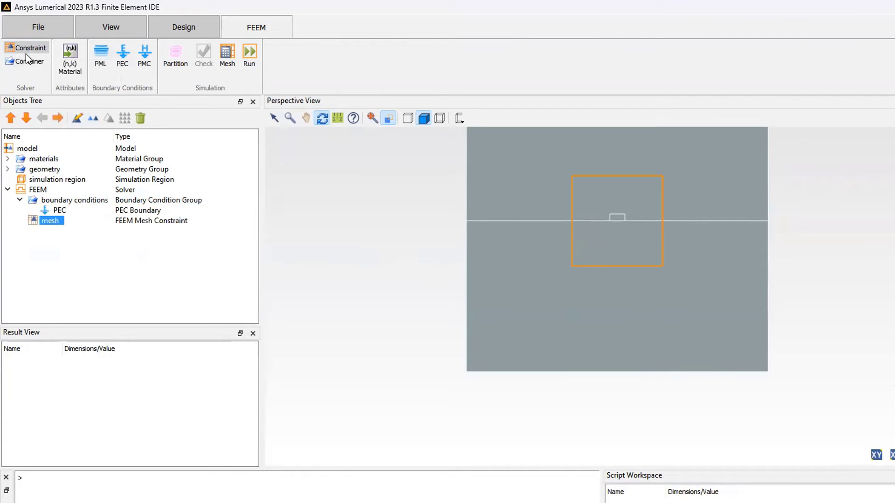
{"action": "right_click", "coordinate": [43, 226]}
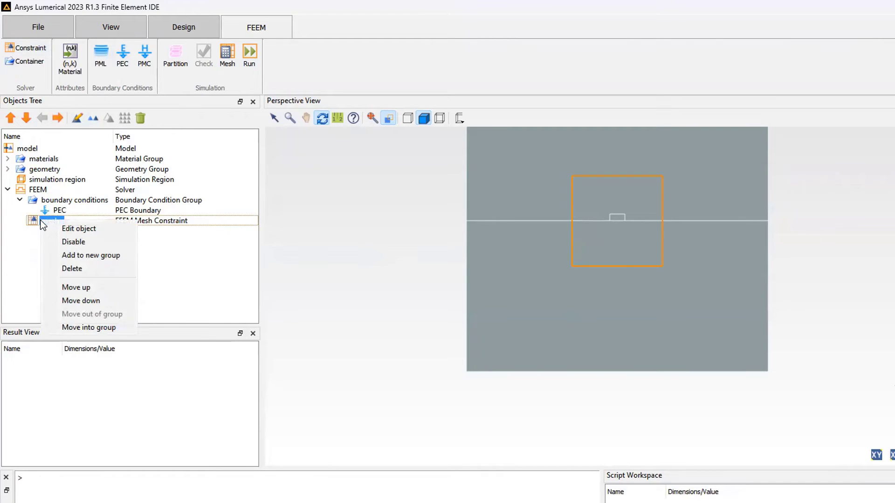
{"action": "left_click", "coordinate": [74, 229]}
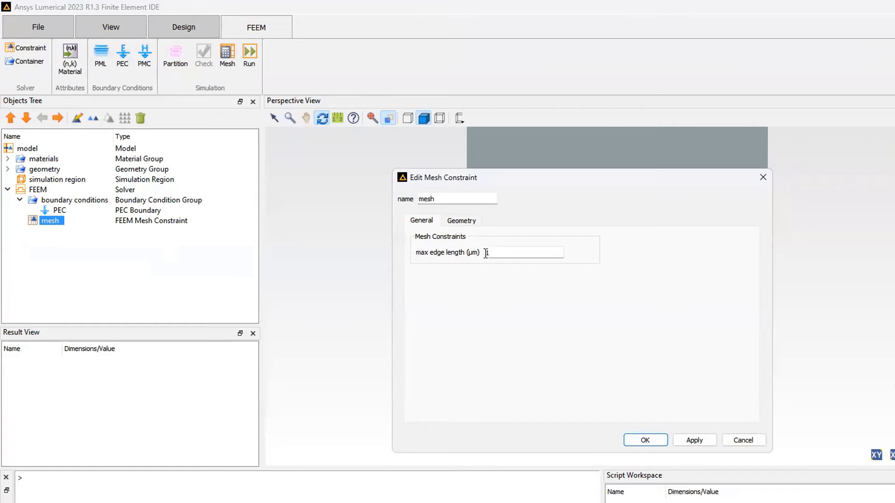
{"action": "left_click_drag", "start_coordinate": [499, 253], "coordinate": [437, 254]}
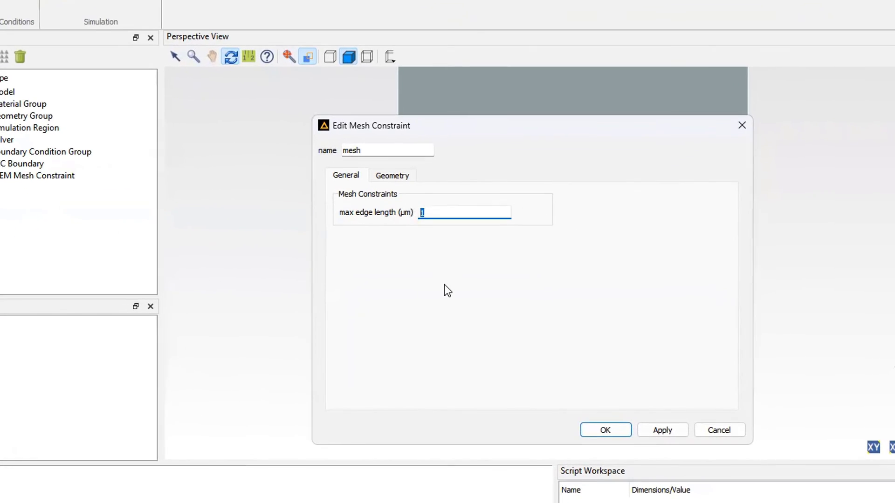
{"action": "type", "text": "0.1"}
{"action": "key", "text": "BackSpace"}
{"action": "type", "text": "01"}
- Assign the mesh constraint to the simulation region surfaces x min, x max, y min and y max, and accept it
{"action": "left_click", "coordinate": [396, 177]}
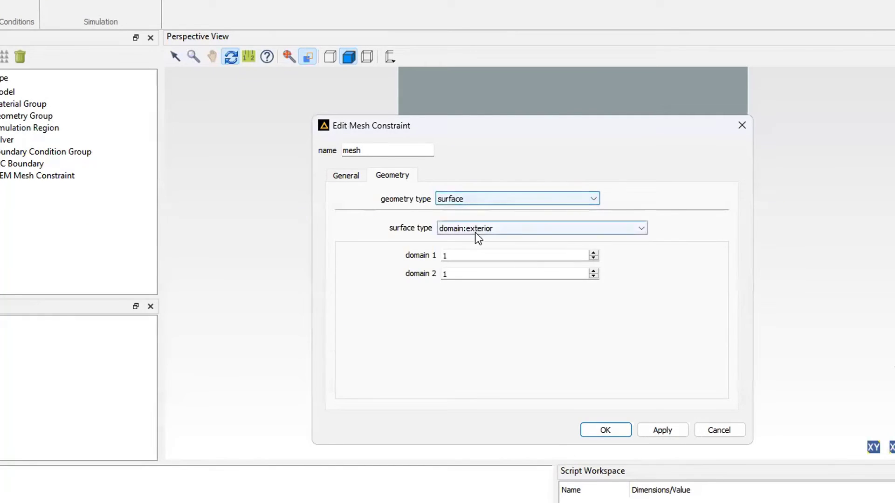
{"action": "left_click", "coordinate": [463, 227]}
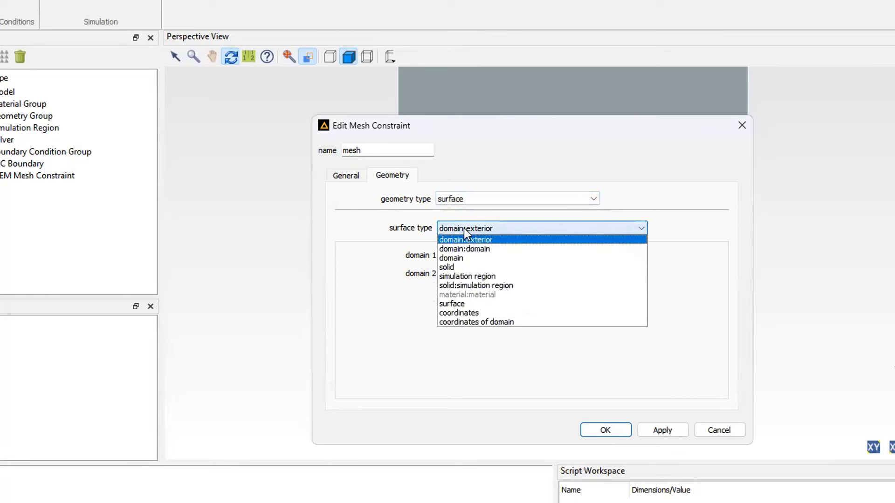
{"action": "left_click", "coordinate": [476, 274]}
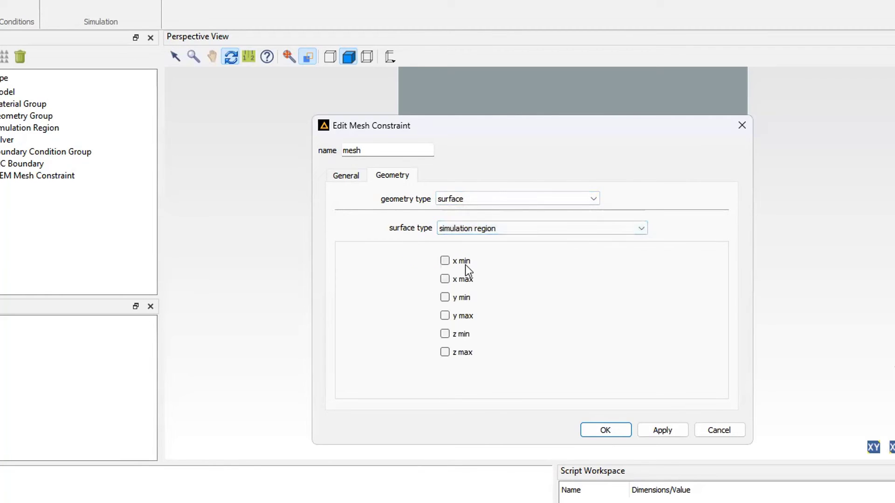
{"action": "left_click", "coordinate": [456, 261]}
{"action": "left_click", "coordinate": [463, 318]}
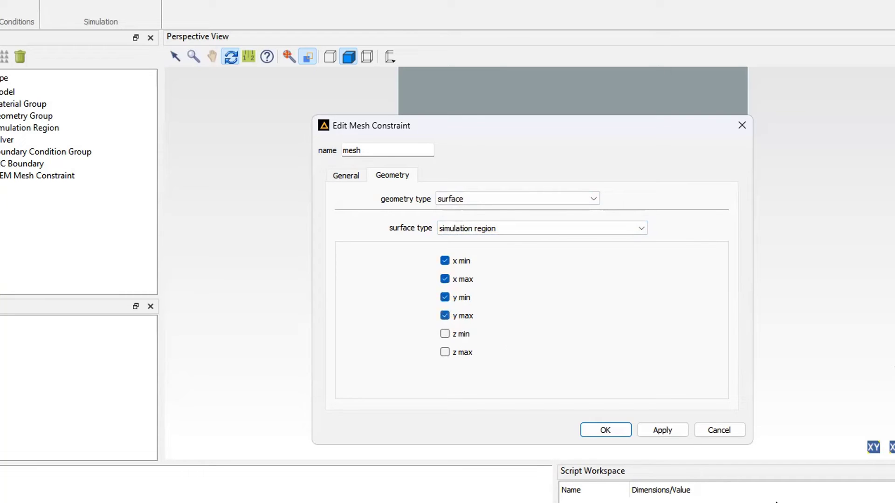
{"action": "left_click", "coordinate": [615, 430]}
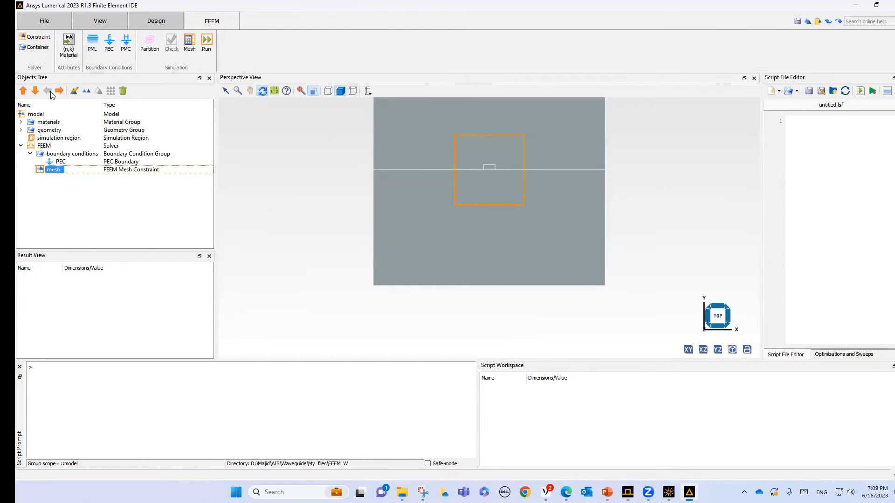
- Collapse the FEEM branch of the object tree and partition the simulation for the FEEM solver
{"action": "left_click", "coordinate": [29, 154]}
{"action": "left_click", "coordinate": [21, 146]}
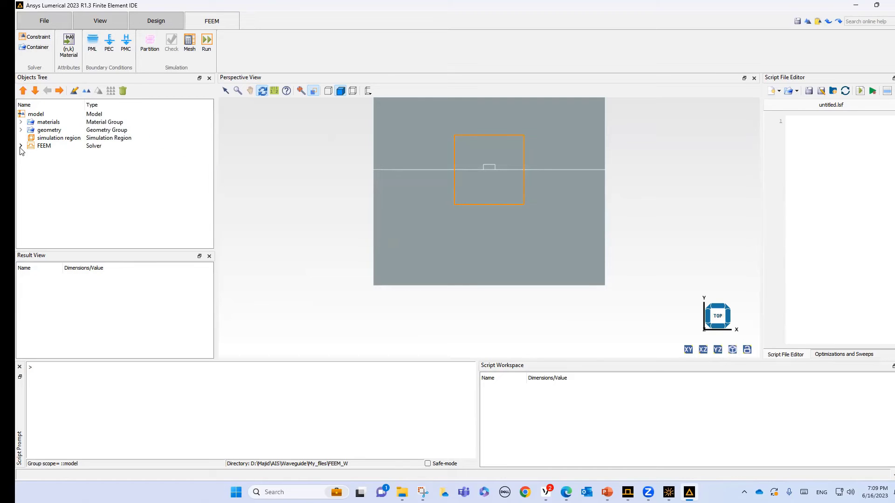
{"action": "left_click", "coordinate": [49, 123]}
{"action": "left_click", "coordinate": [50, 131]}
{"action": "left_click", "coordinate": [48, 139]}
{"action": "left_click", "coordinate": [43, 146]}
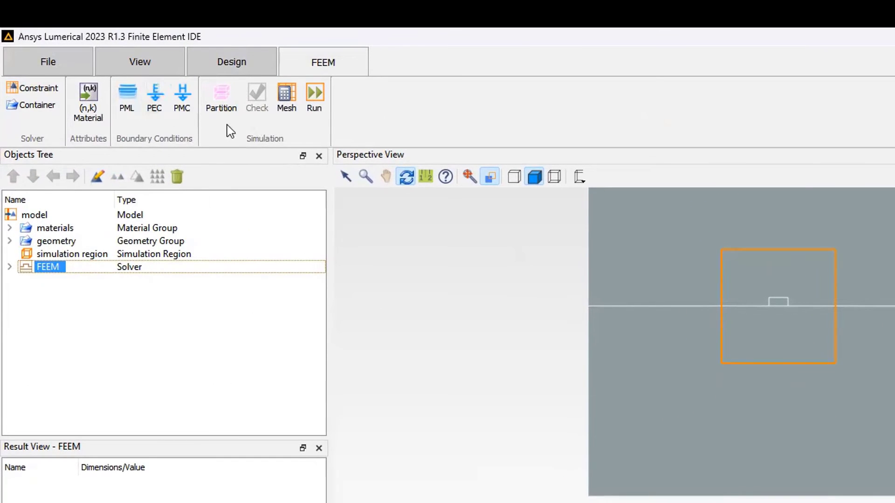
{"action": "left_click", "coordinate": [220, 103]}
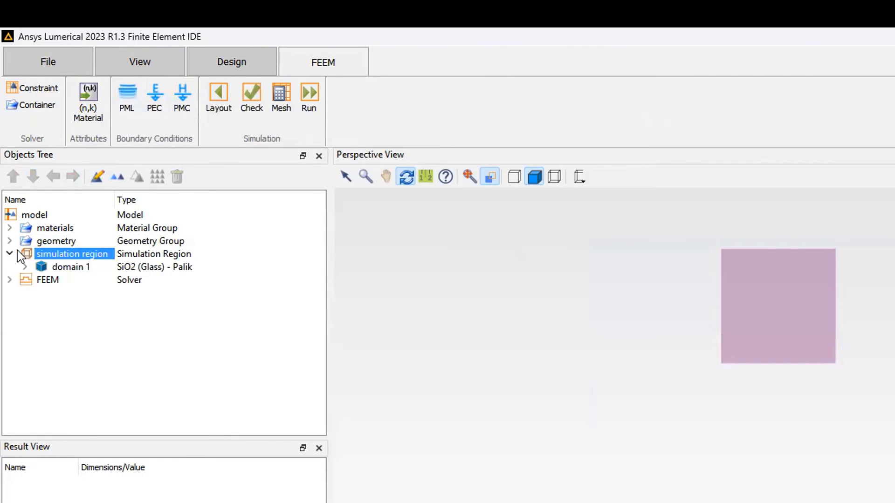
- Examine the partitioned simulation region's domain and surfaces against the listed materials and geometry objects
{"action": "left_click", "coordinate": [9, 241]}
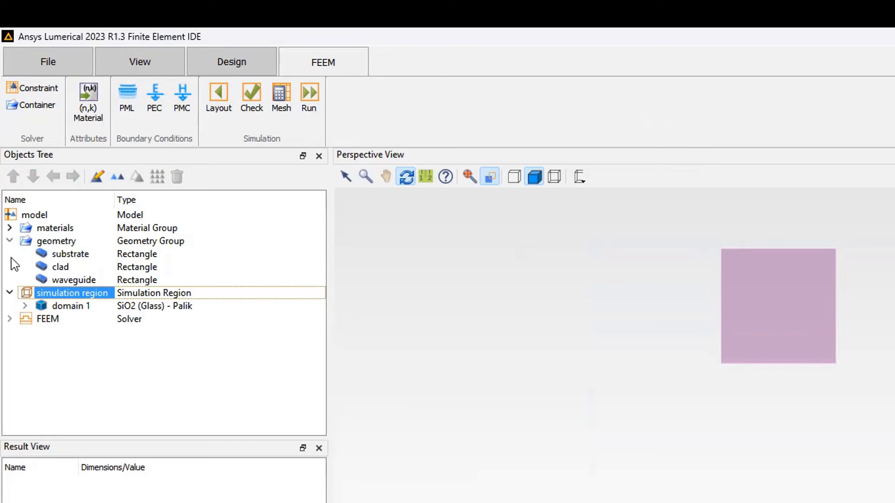
{"action": "left_click", "coordinate": [9, 241]}
{"action": "left_click", "coordinate": [9, 254]}
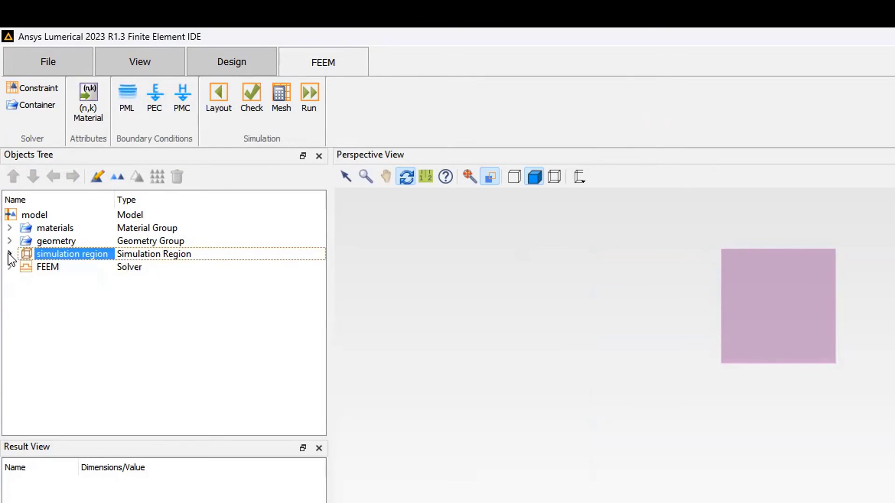
{"action": "left_click", "coordinate": [10, 254]}
{"action": "left_click", "coordinate": [24, 267]}
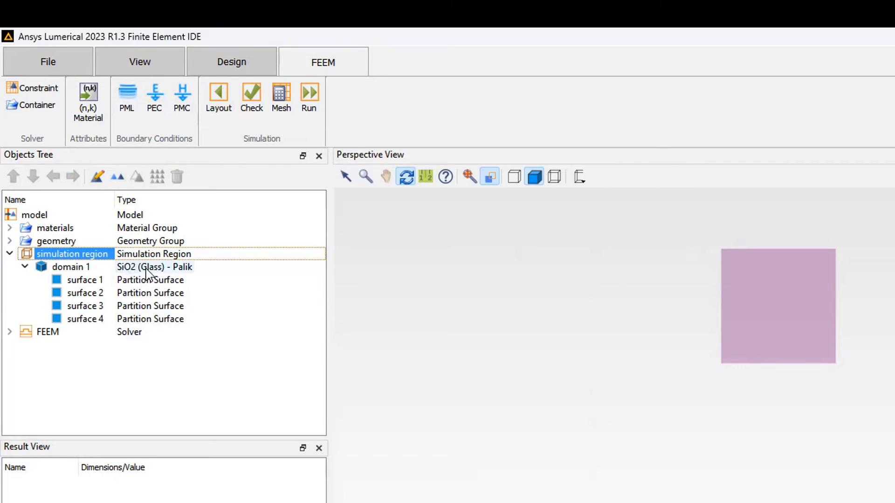
{"action": "left_click", "coordinate": [9, 229]}
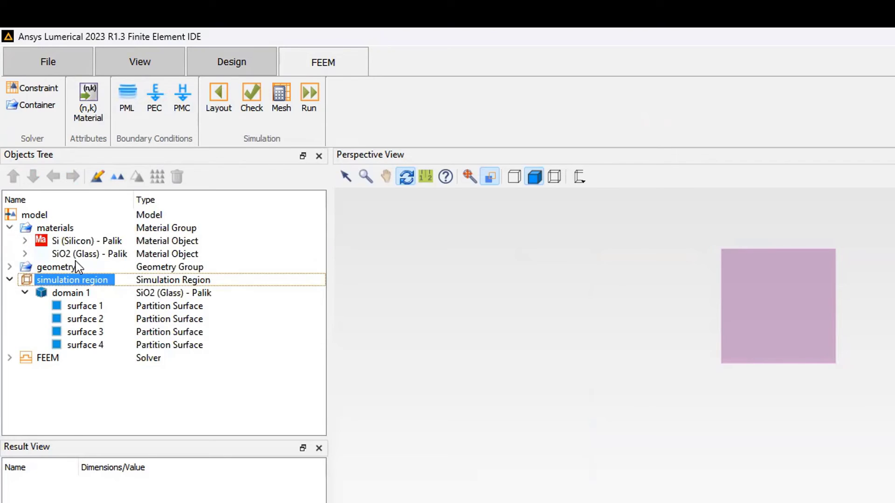
{"action": "left_click", "coordinate": [10, 268]}
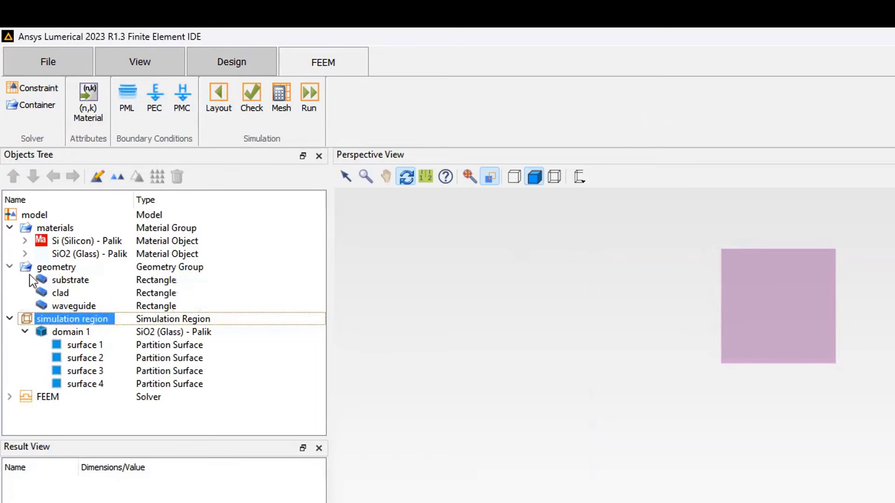
- Edit the waveguide rectangle, set its material to Si (Silicon) - Palik, and accept the change
{"action": "left_click", "coordinate": [71, 305]}
{"action": "right_click", "coordinate": [72, 306]}
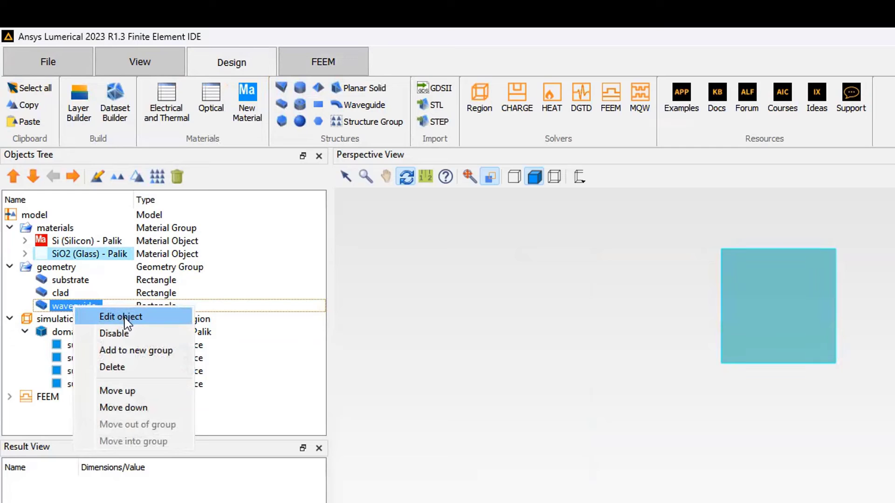
{"action": "left_click", "coordinate": [125, 318]}
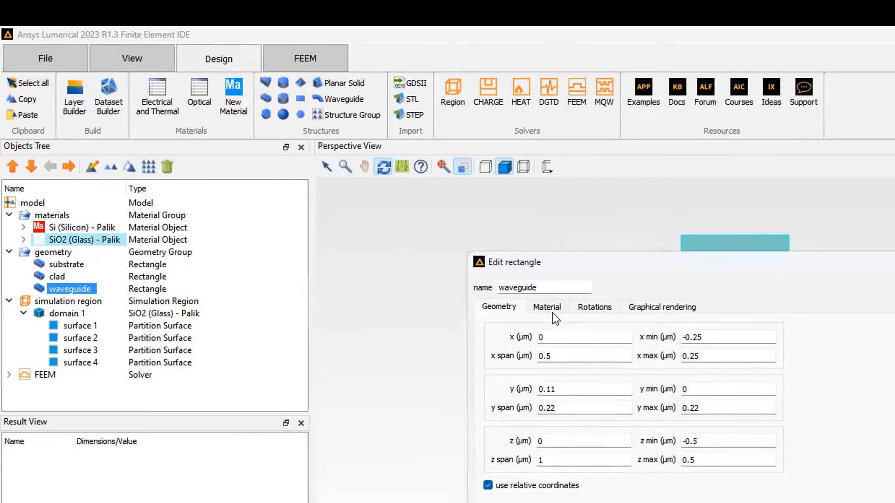
{"action": "left_click", "coordinate": [580, 323]}
{"action": "left_click", "coordinate": [446, 275]}
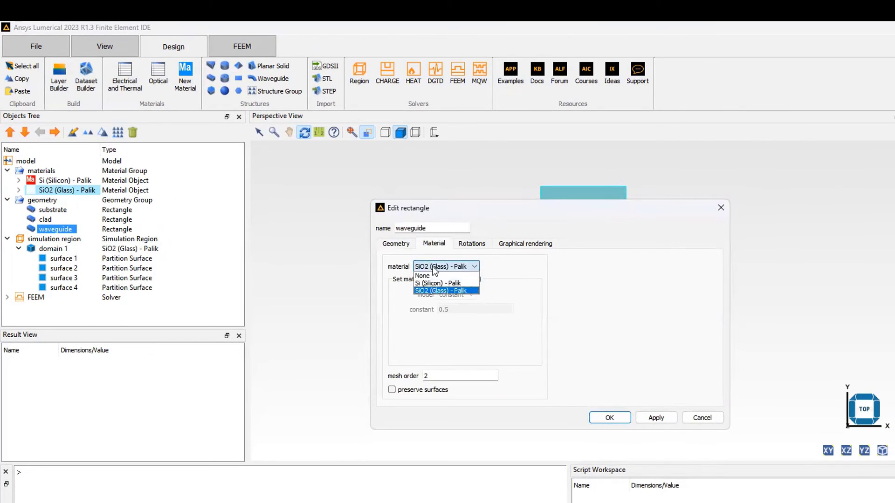
{"action": "left_click", "coordinate": [435, 282]}
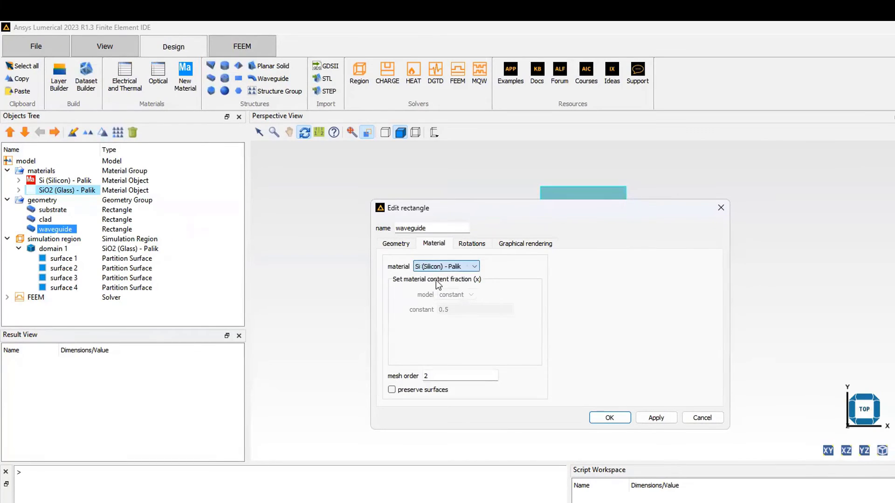
{"action": "left_click", "coordinate": [662, 419]}
{"action": "left_click", "coordinate": [612, 418]}
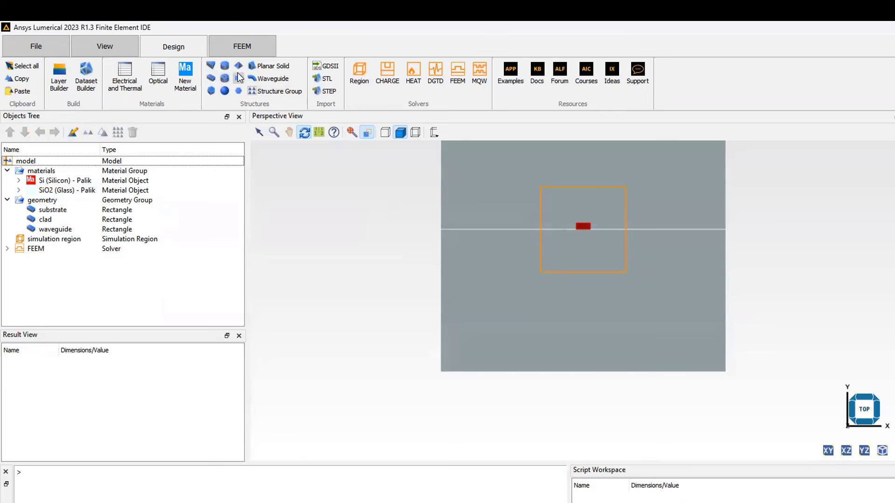
- Partition the FEEM simulation again and highlight surfaces 5 to 8 of the silicon domain one by one
{"action": "left_click", "coordinate": [241, 46]}
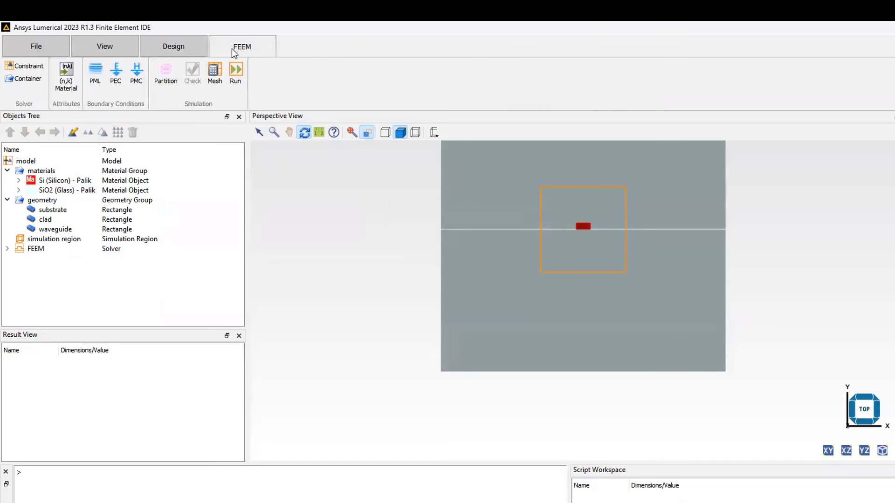
{"action": "left_click", "coordinate": [166, 78]}
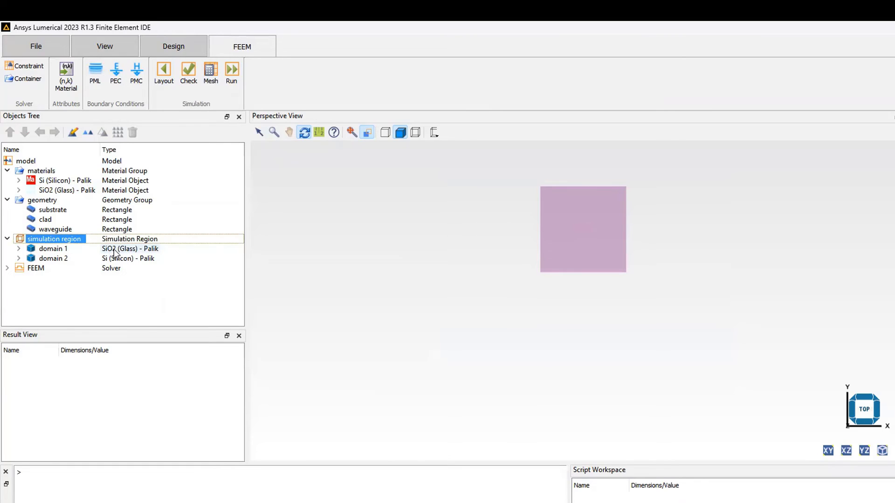
{"action": "left_click", "coordinate": [18, 259]}
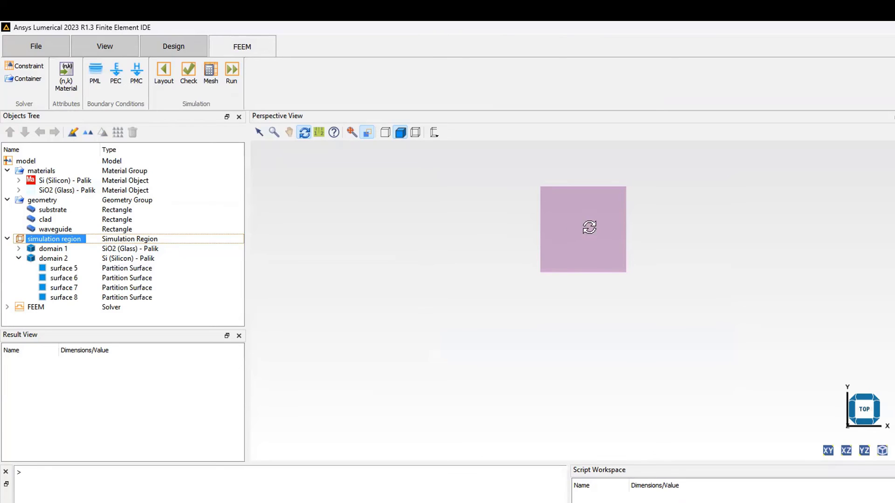
{"action": "left_click", "coordinate": [62, 269]}
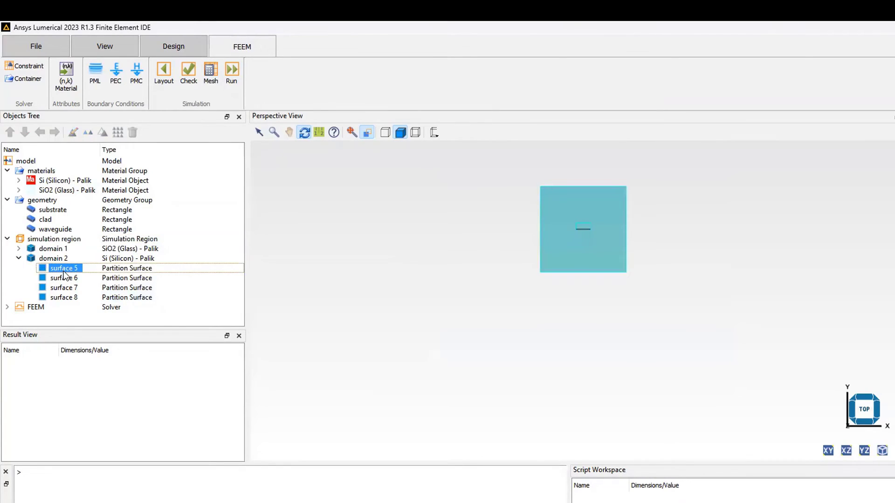
{"action": "left_click", "coordinate": [65, 278]}
{"action": "left_click", "coordinate": [64, 287]}
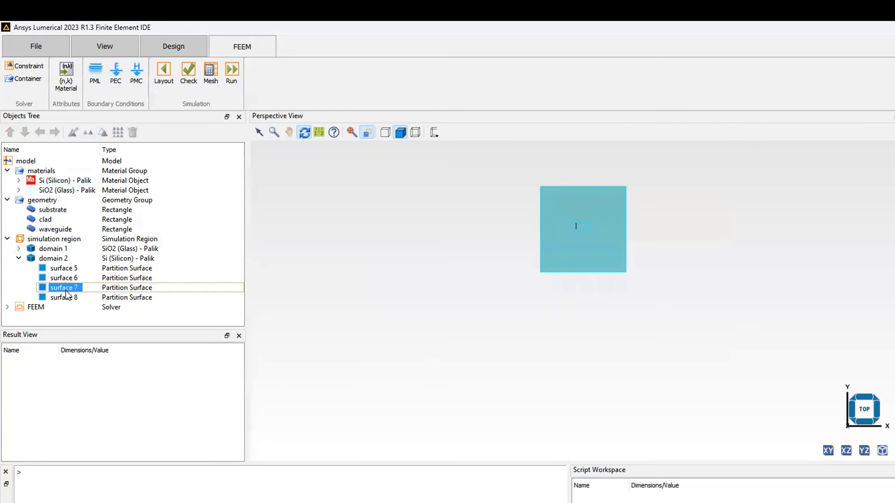
{"action": "left_click", "coordinate": [63, 298]}
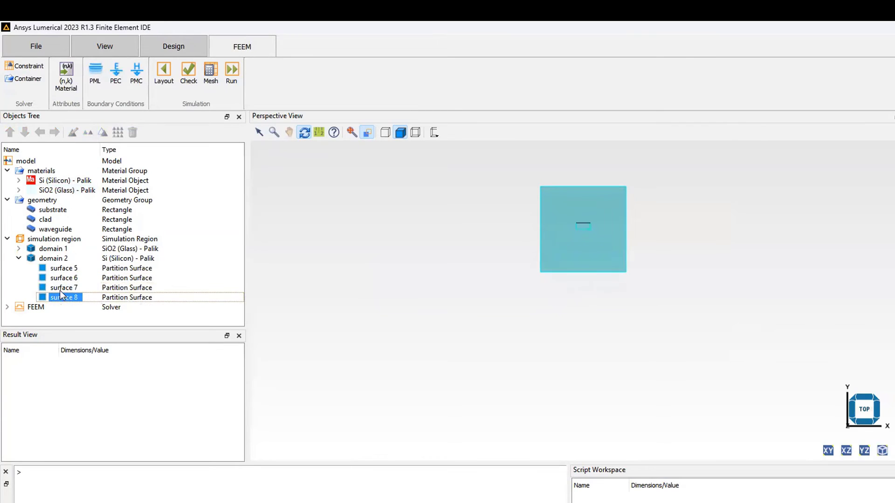
- Examine surfaces 1 to 8 of the glass domain one by one in the perspective view, and collapse the domain
{"action": "left_click", "coordinate": [19, 248]}
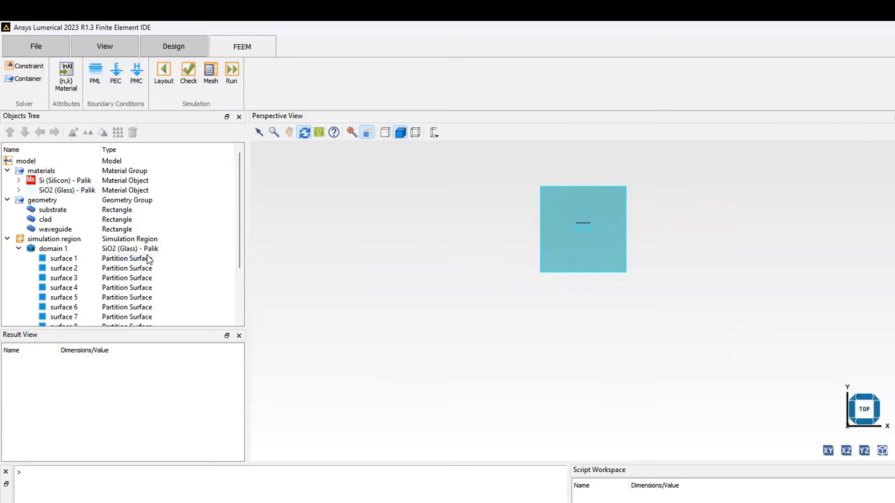
{"action": "left_click", "coordinate": [68, 259]}
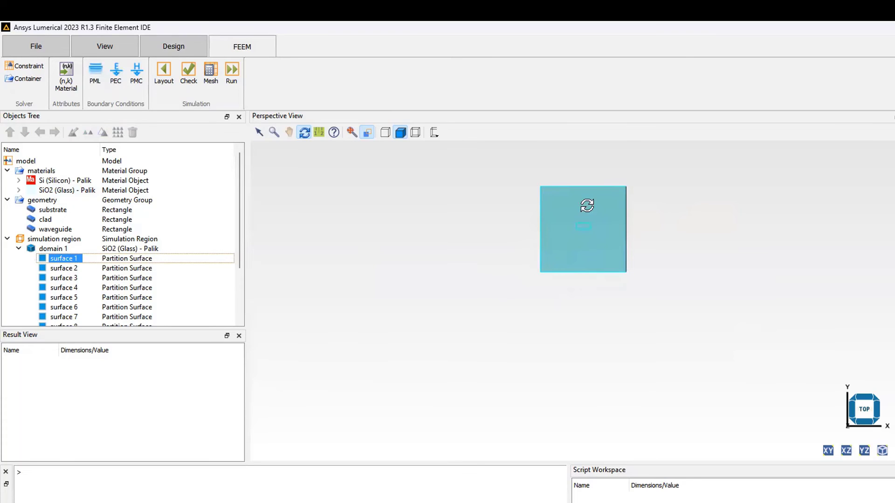
{"action": "left_click", "coordinate": [58, 270]}
{"action": "left_click", "coordinate": [61, 280]}
{"action": "left_click", "coordinate": [62, 288]}
{"action": "left_click", "coordinate": [65, 297]}
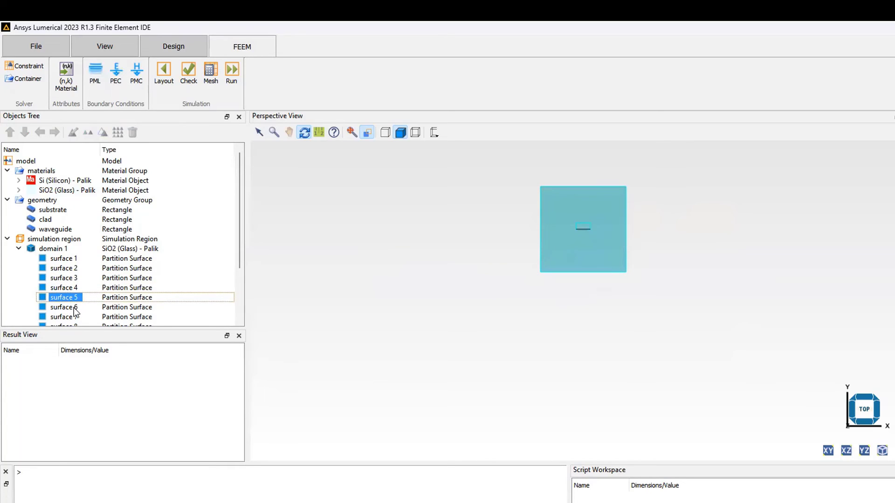
{"action": "left_click", "coordinate": [73, 308]}
{"action": "left_click", "coordinate": [74, 314]}
{"action": "scroll", "coordinate": [72, 309], "scroll_direction": "down", "scroll_amount": 1}
{"action": "left_click", "coordinate": [66, 298]}
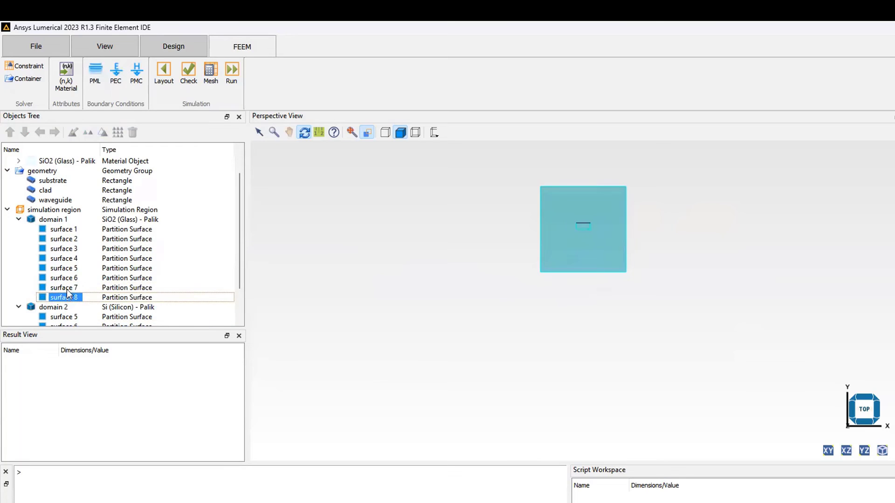
{"action": "left_click", "coordinate": [19, 220]}
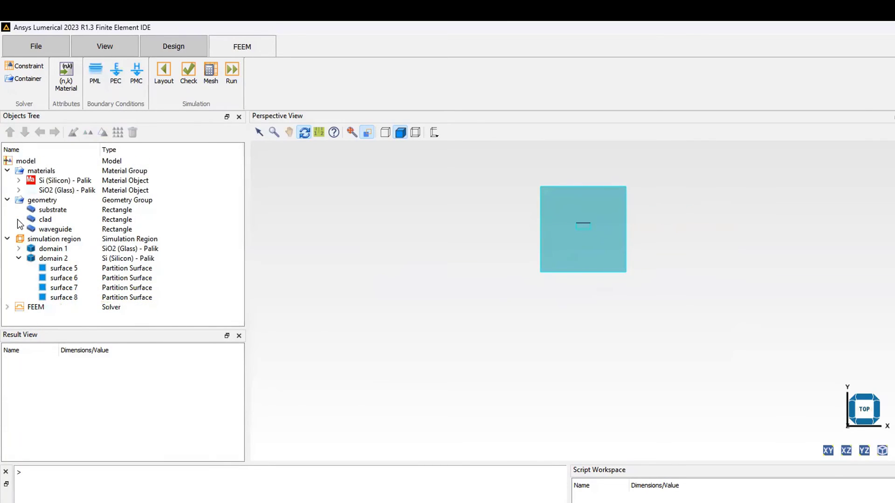
- Collapse the silicon domain, return the partitioned model to layout mode and start meshing it
{"action": "left_click", "coordinate": [16, 258]}
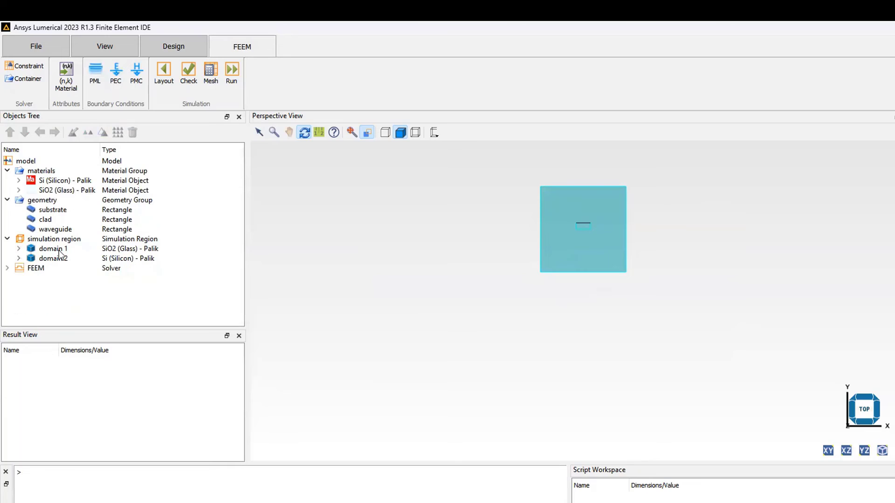
{"action": "left_click", "coordinate": [163, 79]}
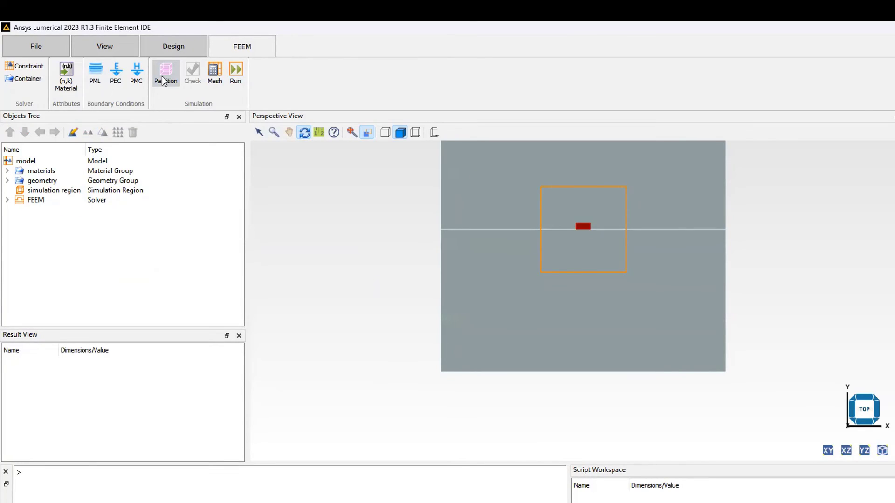
{"action": "left_click", "coordinate": [214, 70]}
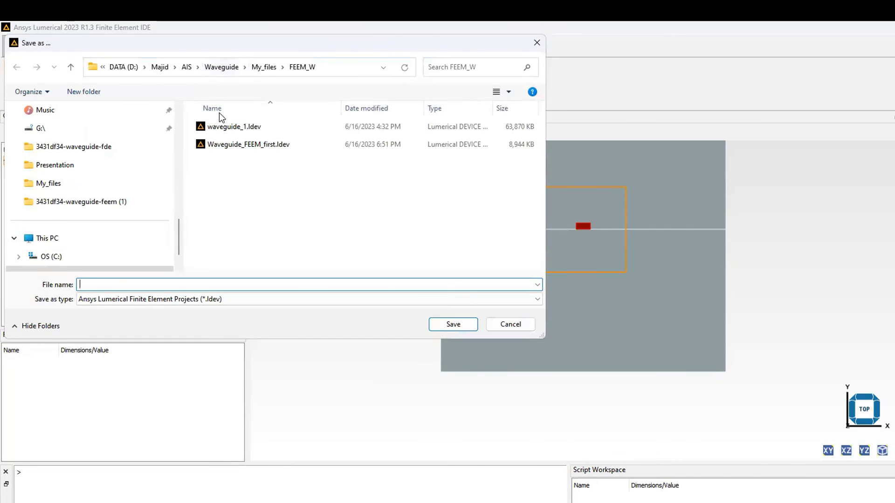
- Create a folder named Lumerical_FEEM_waveguide inside My_files and open it as the save location
{"action": "left_click", "coordinate": [265, 68]}
{"action": "right_click", "coordinate": [288, 219]}
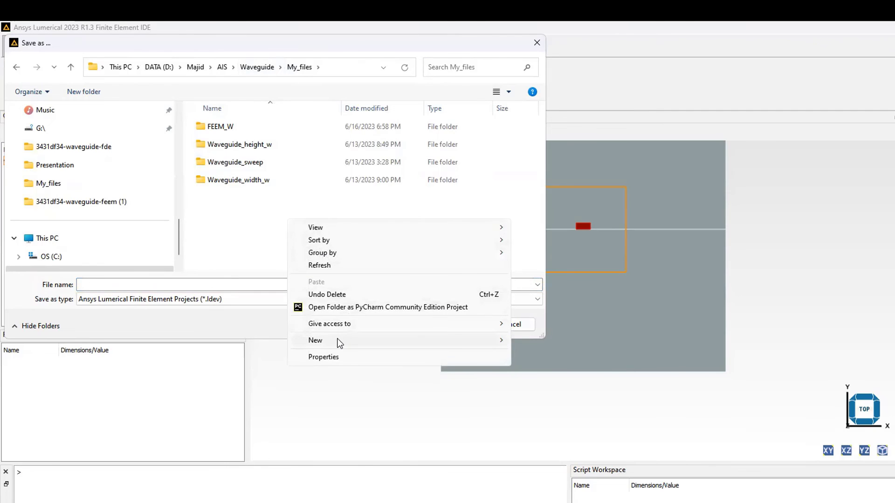
{"action": "mouse_move", "coordinate": [339, 344]}
{"action": "left_click", "coordinate": [540, 340]}
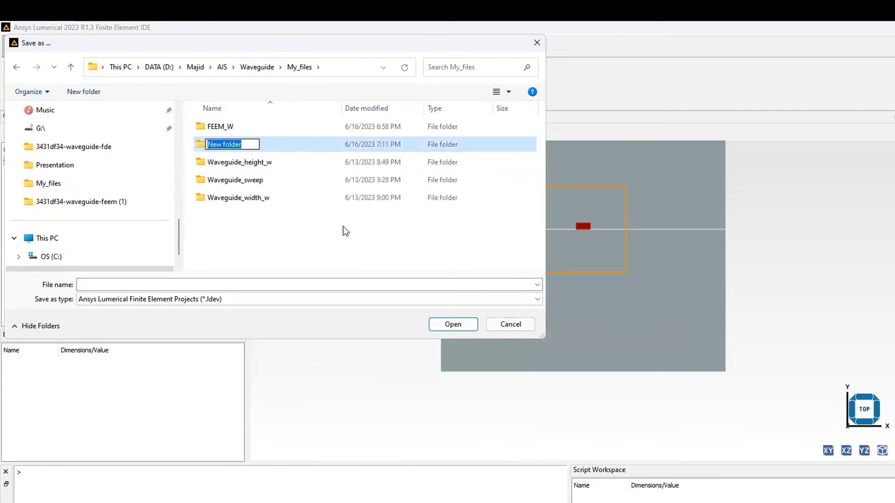
{"action": "type", "text": "L"}
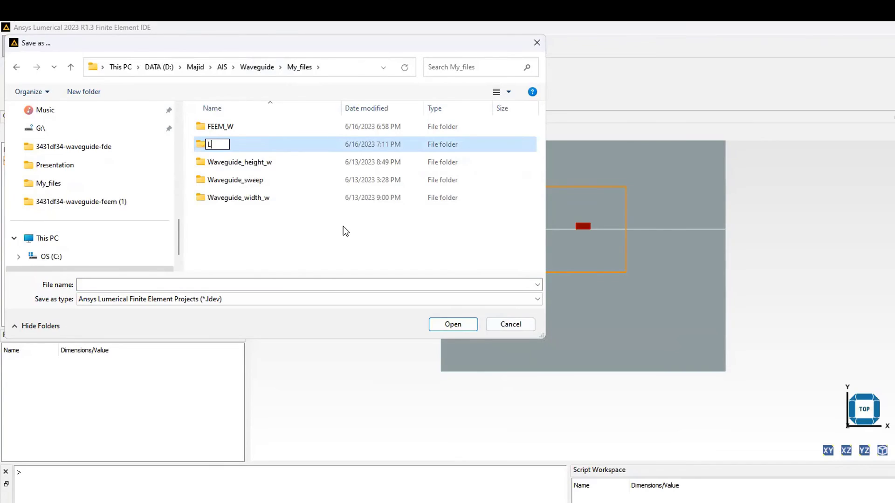
{"action": "type", "text": "umerical_FEEM_waveguide"}
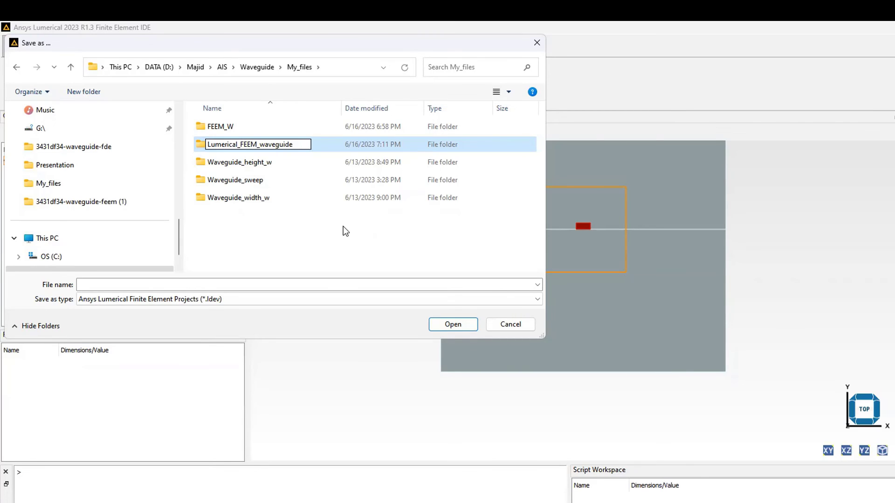
{"action": "key", "text": "Return"}
{"action": "double_click", "coordinate": [249, 145]}
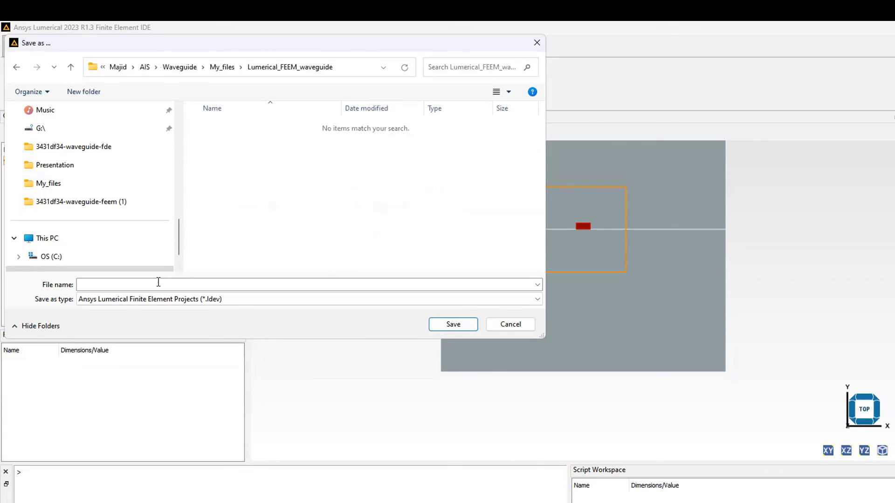
- Save the project as Waveguide_FEEM in the Lumerical_FEEM_waveguide folder
{"action": "left_click", "coordinate": [124, 285]}
{"action": "type", "text": "Wa"}
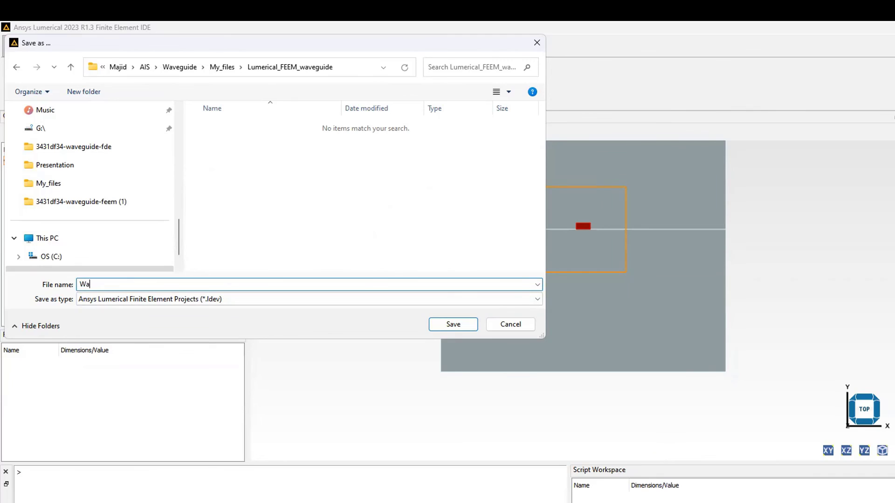
{"action": "type", "text": "veguide_FEEM"}
{"action": "left_click", "coordinate": [451, 324]}
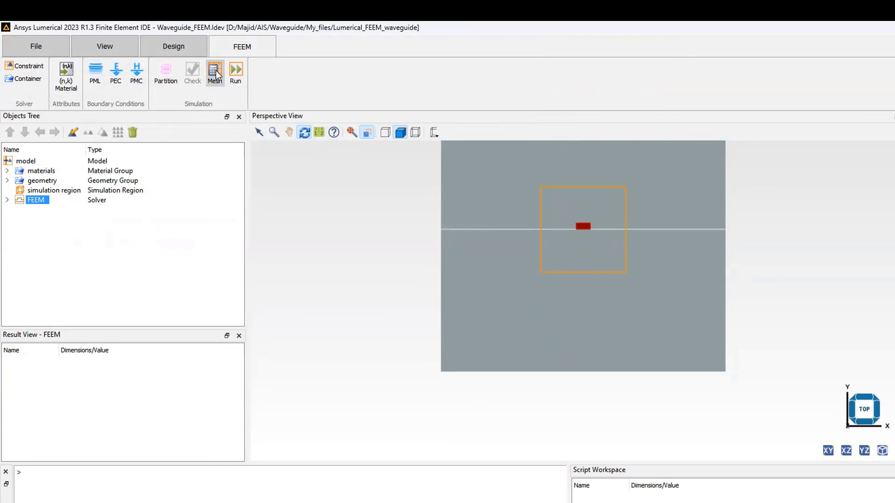
- Mesh the FEEM simulation and visualize its grid result in a new, maximized visualizer
{"action": "left_click", "coordinate": [215, 71]}
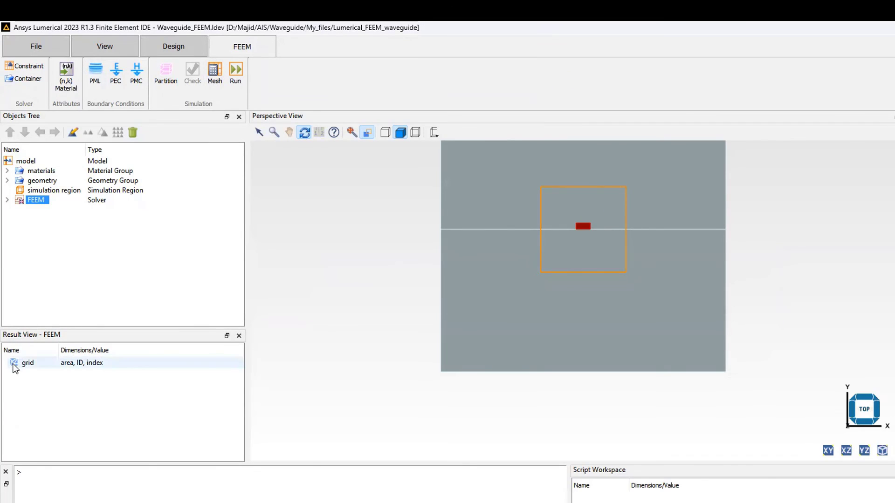
{"action": "left_click", "coordinate": [26, 366]}
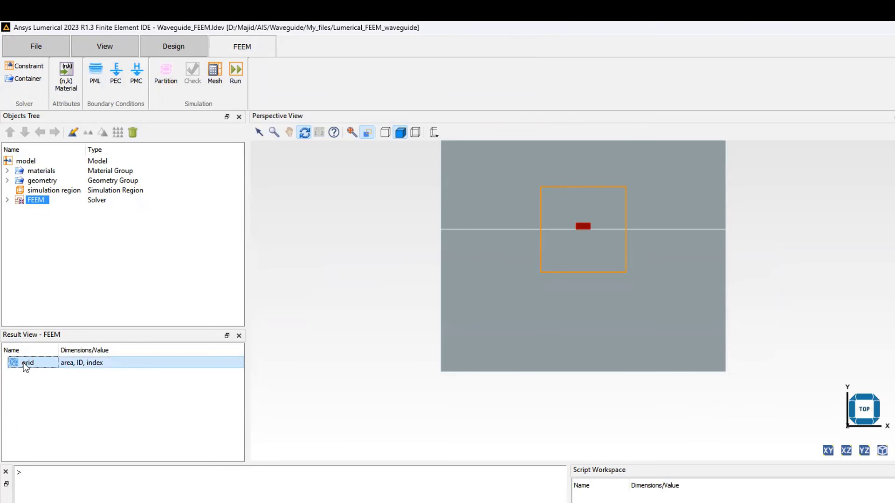
{"action": "right_click", "coordinate": [25, 366]}
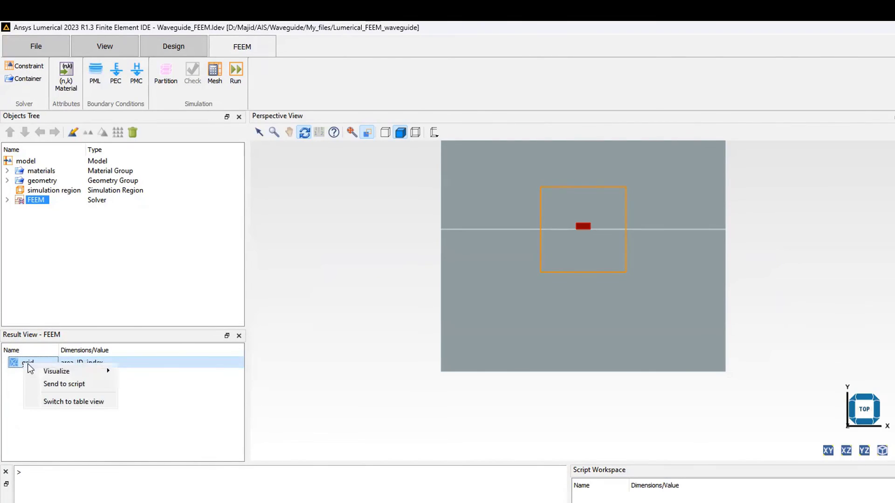
{"action": "mouse_move", "coordinate": [66, 373]}
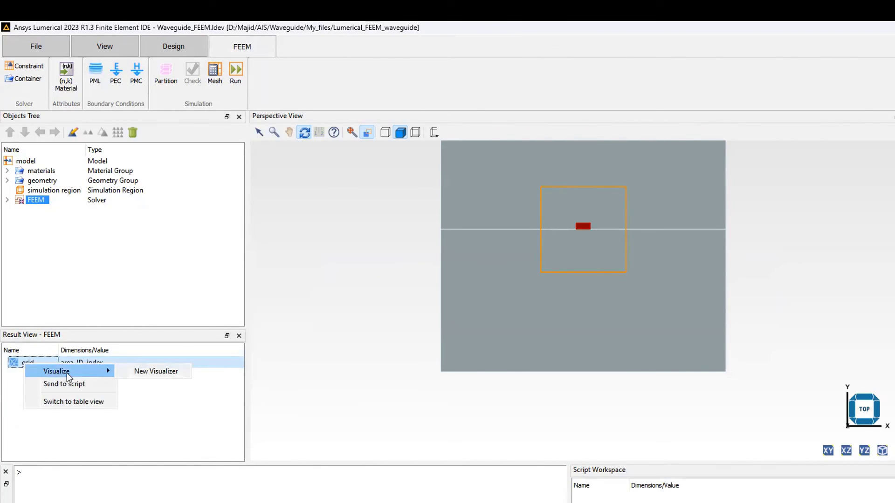
{"action": "left_click", "coordinate": [154, 371]}
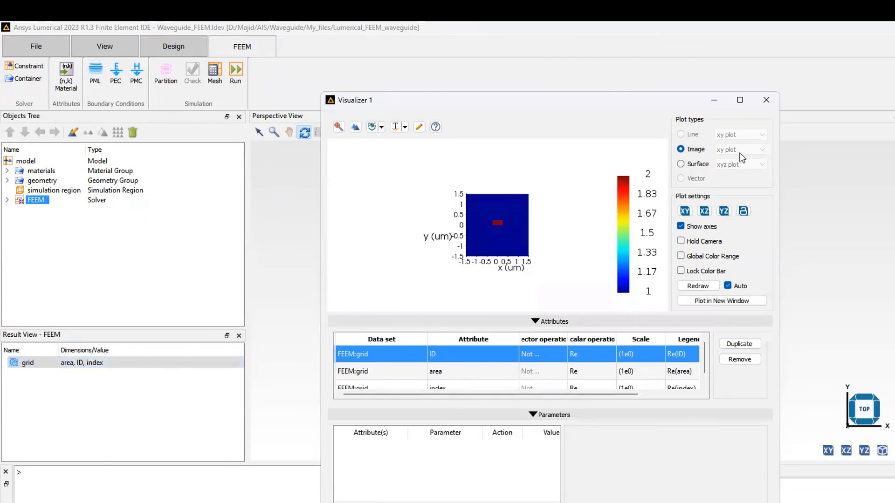
{"action": "left_click", "coordinate": [739, 99]}
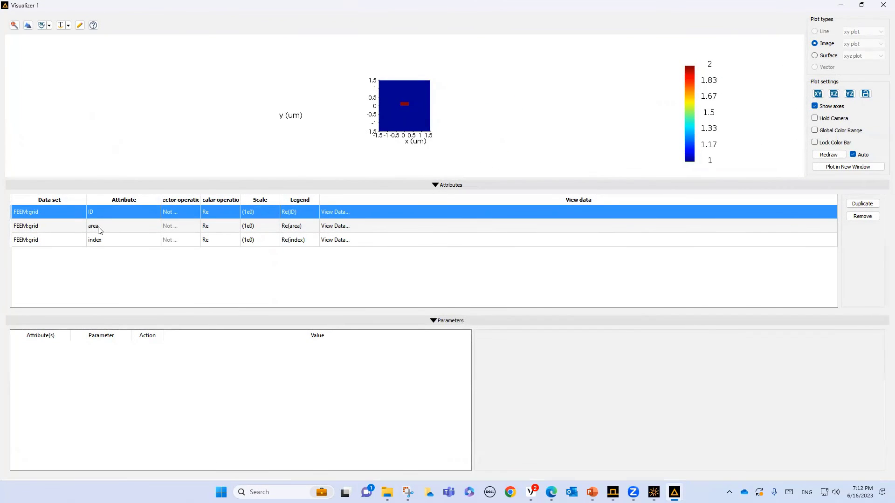
- Remove the ID and area attributes from the grid plot so only index is plotted
{"action": "left_click", "coordinate": [100, 226]}
{"action": "left_click", "coordinate": [99, 214]}
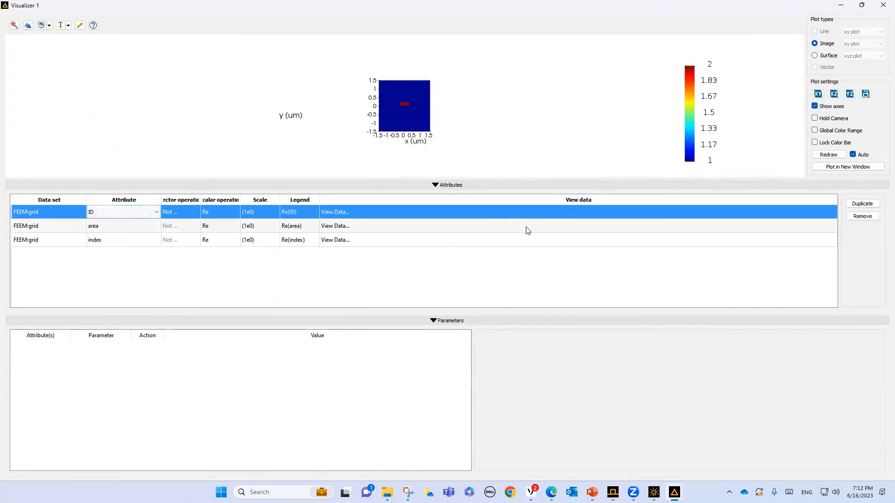
{"action": "left_click", "coordinate": [862, 216]}
{"action": "left_click", "coordinate": [862, 216]}
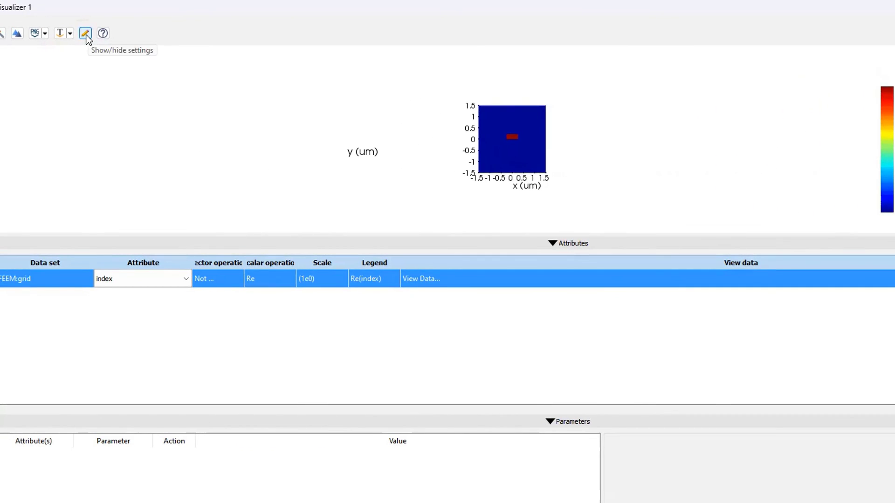
- Show the index plot as mesh only, examine the mesh around the waveguide core and edges, and close the visualizer
{"action": "left_click", "coordinate": [85, 34]}
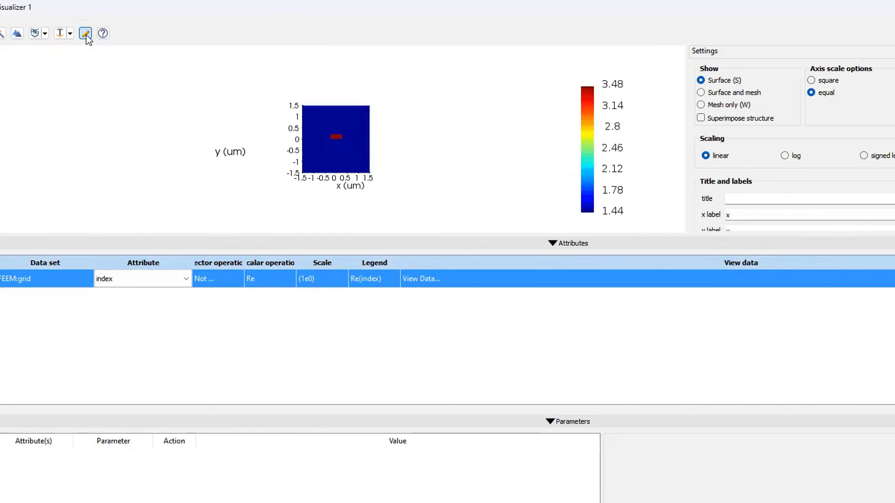
{"action": "left_click", "coordinate": [709, 106]}
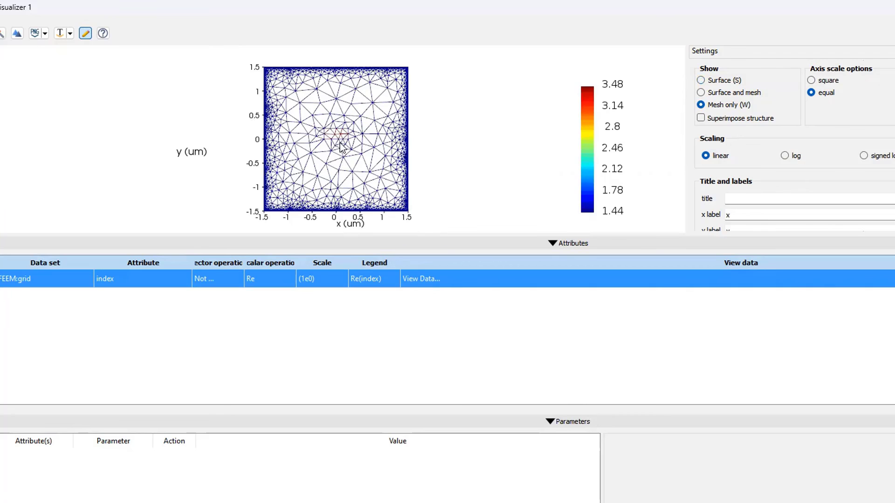
{"action": "scroll", "coordinate": [340, 144], "scroll_direction": "up", "scroll_amount": 5}
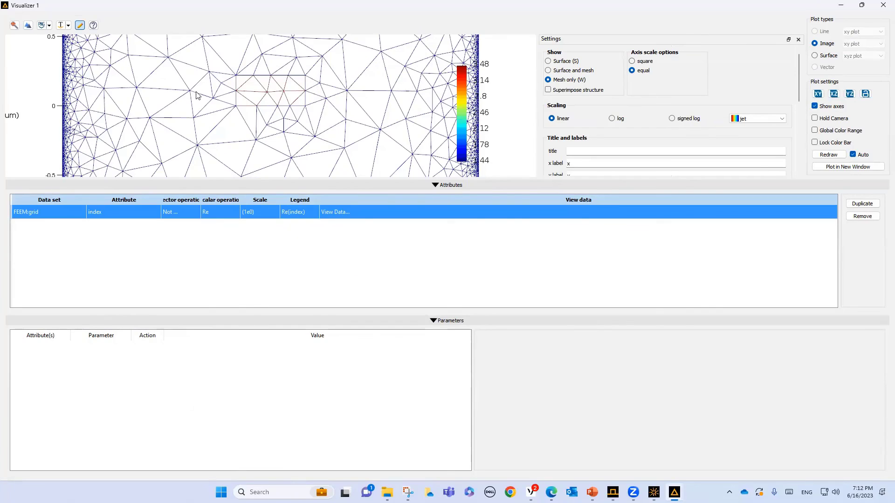
{"action": "scroll", "coordinate": [333, 164], "scroll_direction": "down", "scroll_amount": 5}
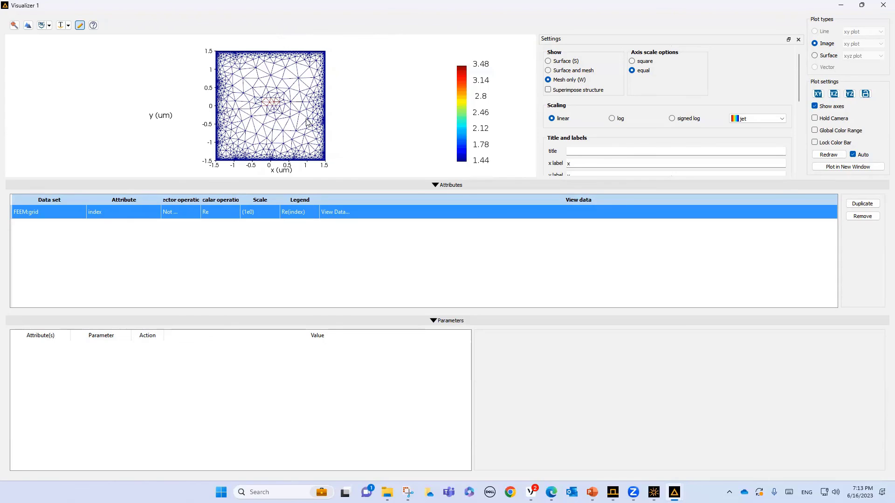
{"action": "scroll", "coordinate": [306, 122], "scroll_direction": "down", "scroll_amount": 2}
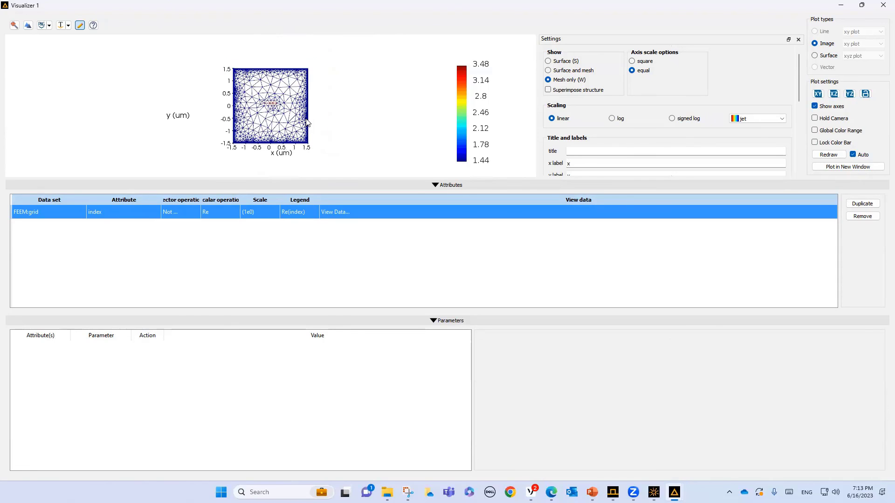
{"action": "left_click", "coordinate": [882, 5]}
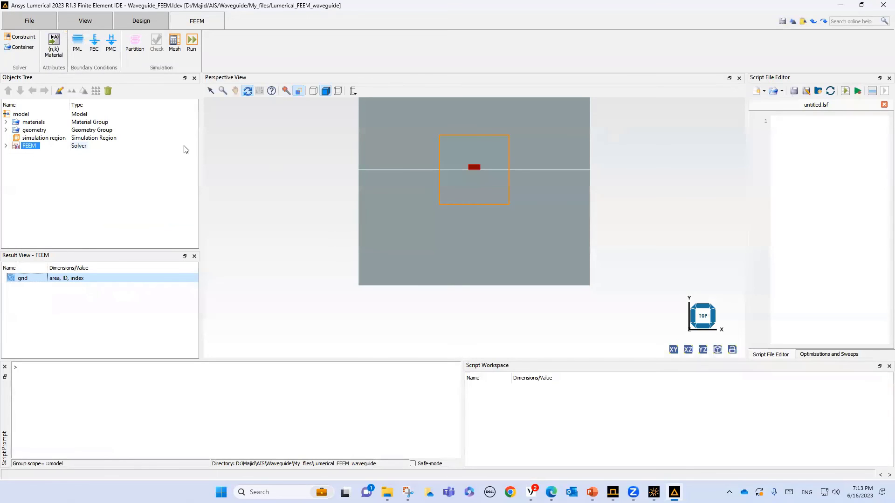